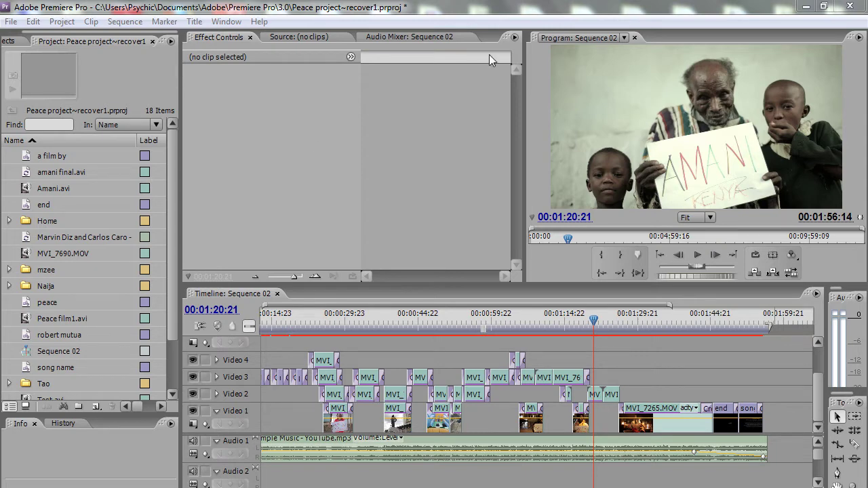
Step: Cycle through the Source, Effect Controls and Audio Mixer panels, ending on Sequence 02's Audio Mixer
left_click(440, 34)
left_click(289, 39)
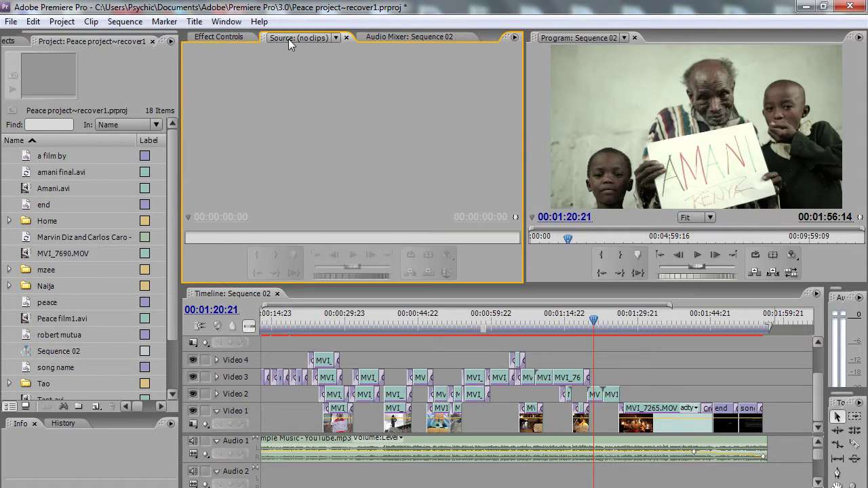
left_click(205, 33)
left_click(403, 34)
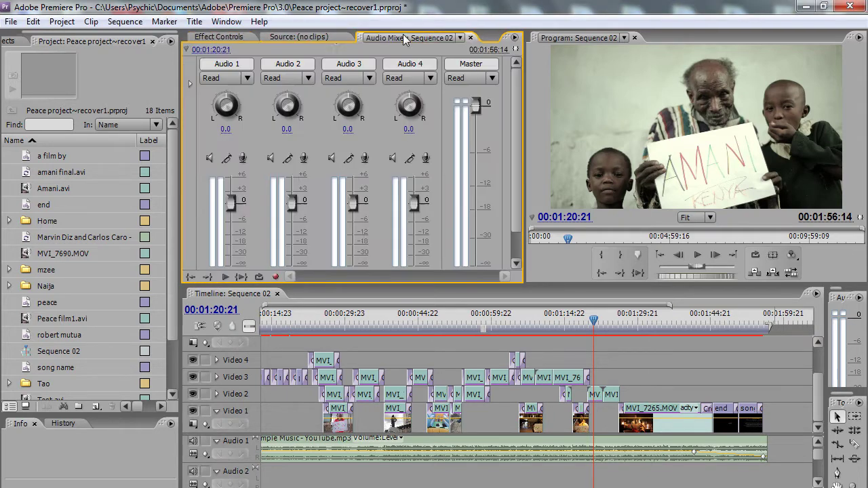
left_click(310, 36)
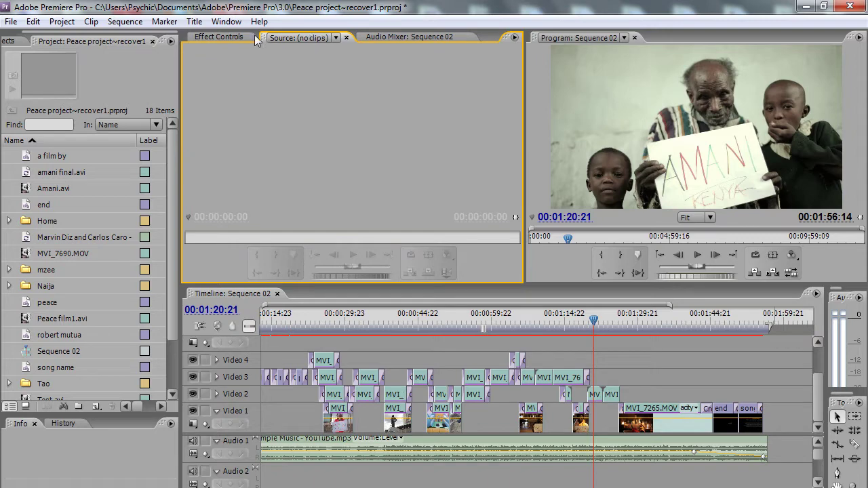
left_click(216, 35)
left_click(405, 35)
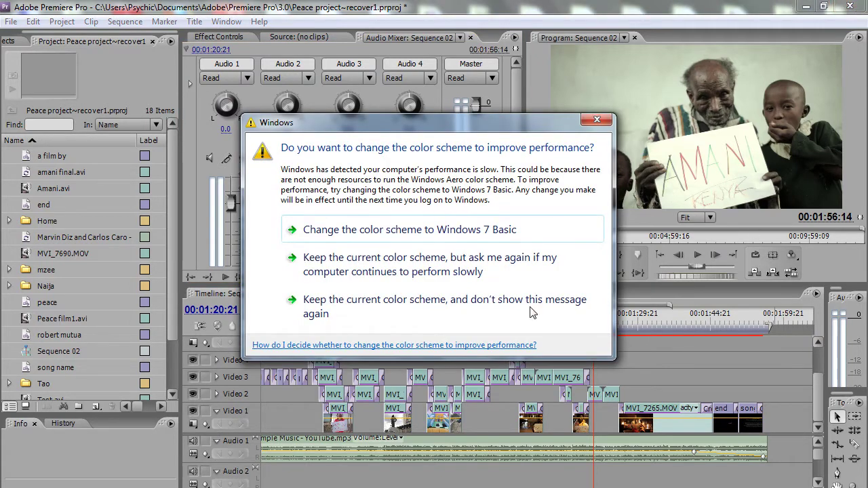
Step: Keep the current colour scheme without future prompts, then return to the empty Effect Controls panel
left_click(426, 313)
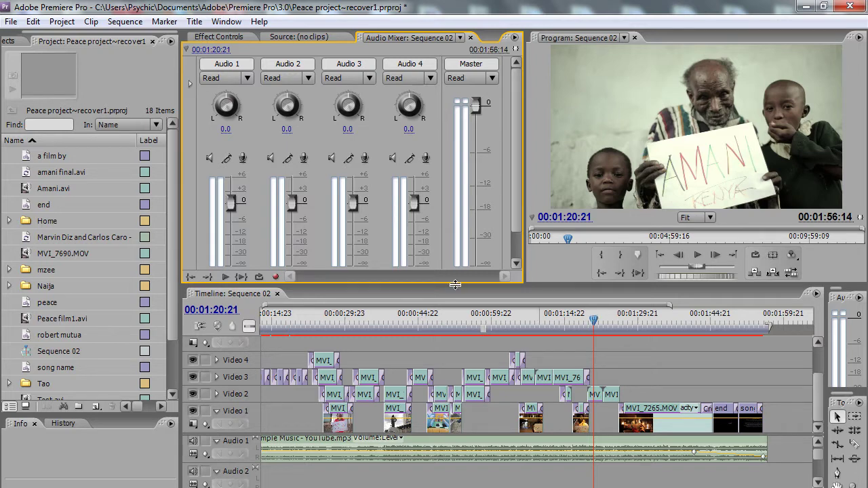
left_click(221, 36)
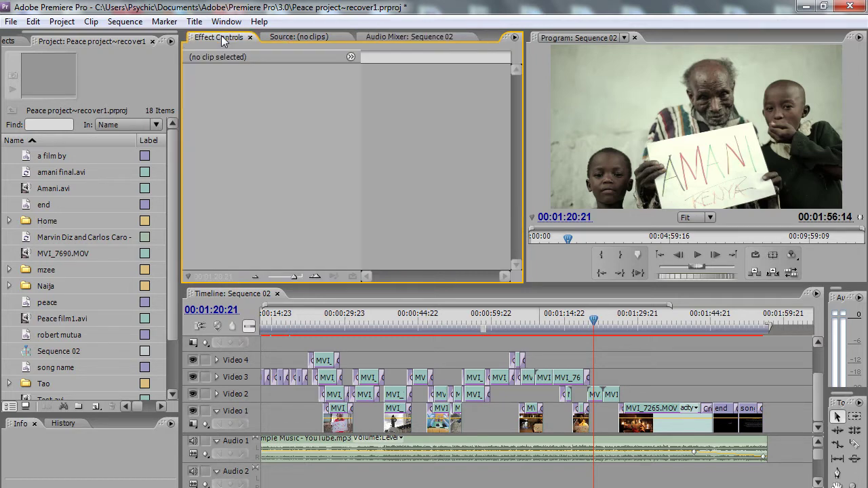
left_click(268, 38)
left_click(218, 37)
Step: Cue the Sequence 02 playhead to 00:01:21:07 on the AMANI KENYA sign shot
mouse_move(819, 388)
left_mouse_down()
mouse_move(820, 353)
mouse_move(820, 385)
left_mouse_up()
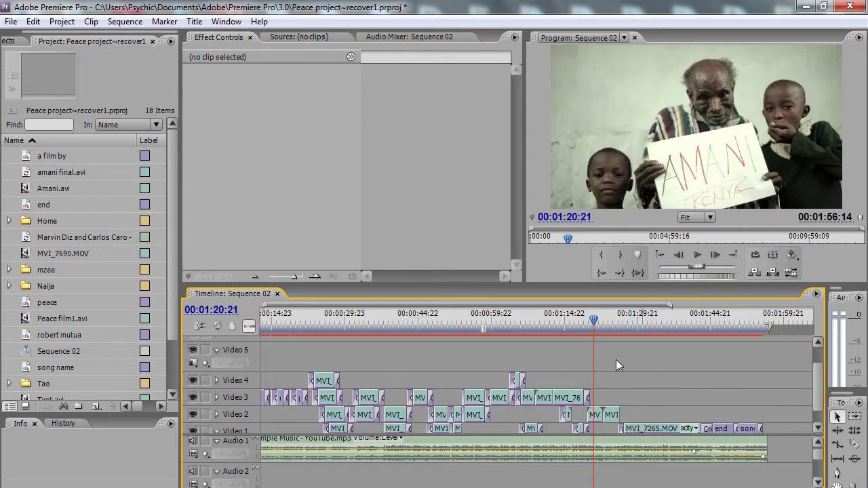
left_click(375, 313)
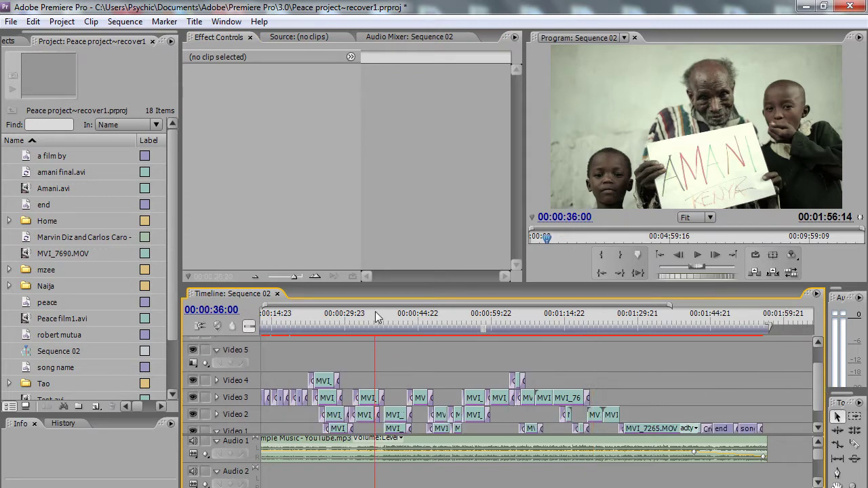
left_click(418, 319)
left_click(549, 319)
left_click(543, 319)
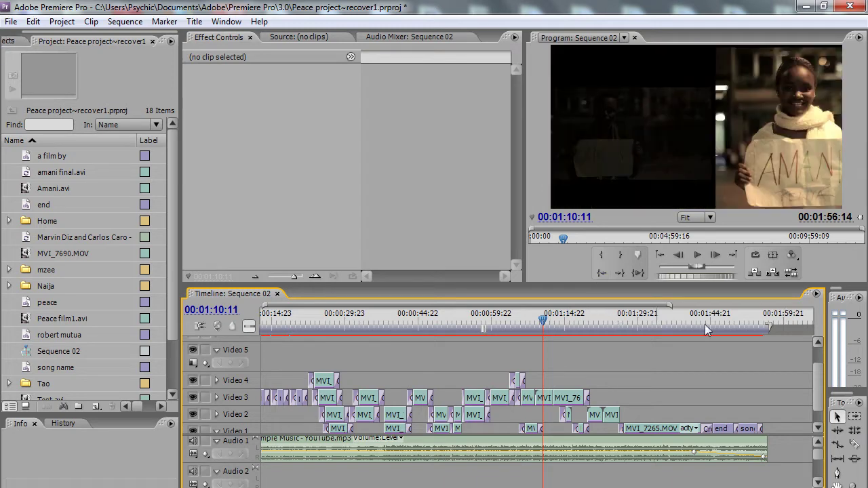
left_click(595, 318)
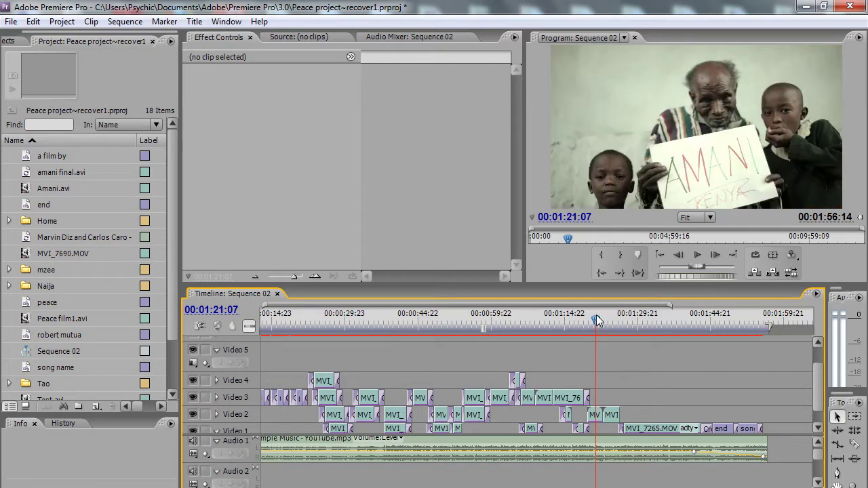
Step: Open Export Settings for Sequence 02 via File > Export > Adobe Media Encoder
left_click(10, 22)
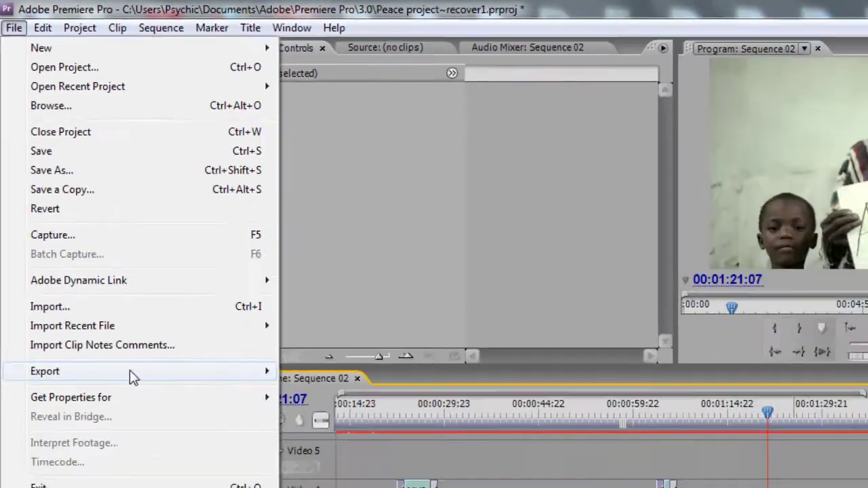
mouse_move(134, 377)
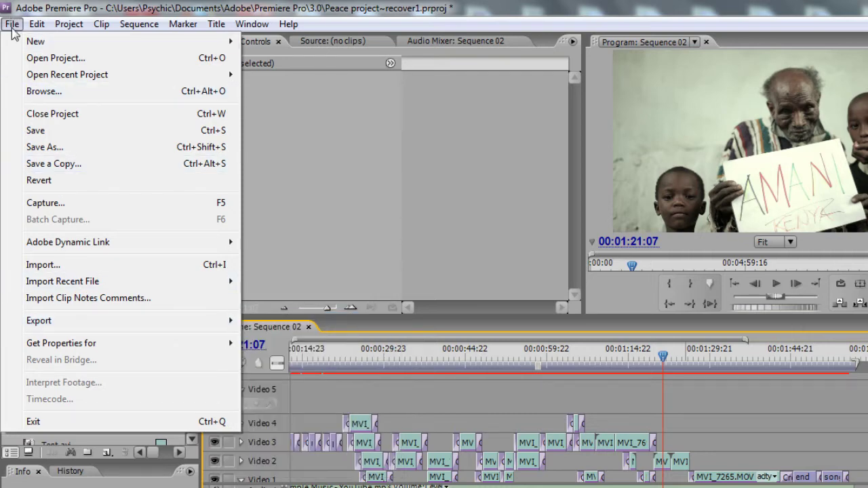
mouse_move(205, 328)
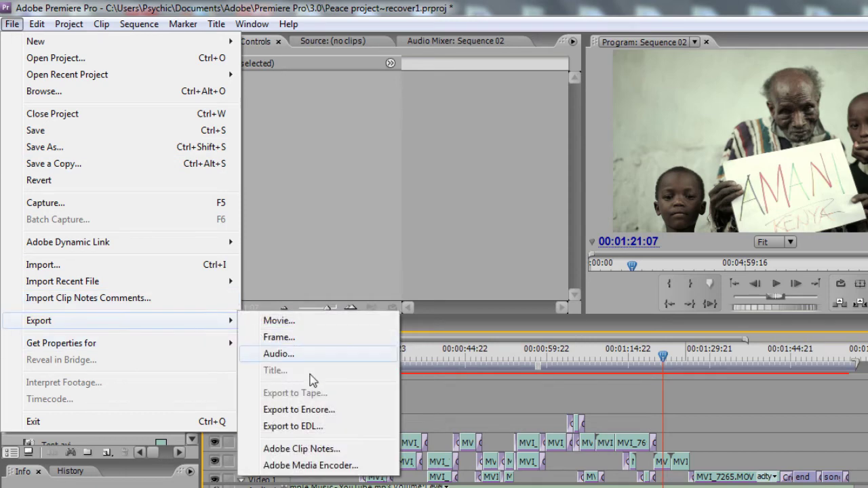
left_click(311, 467)
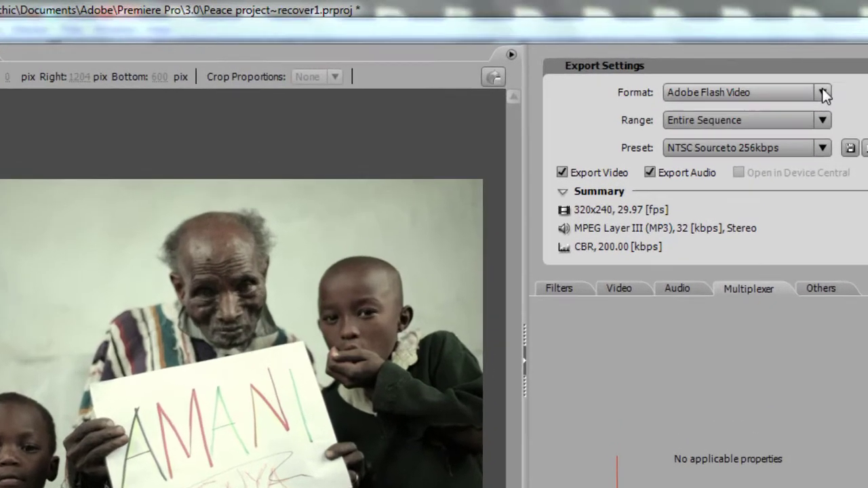
Step: Keep Adobe Flash Video as the format, enable cropping and stretch the crop box across the frame
left_click(831, 75)
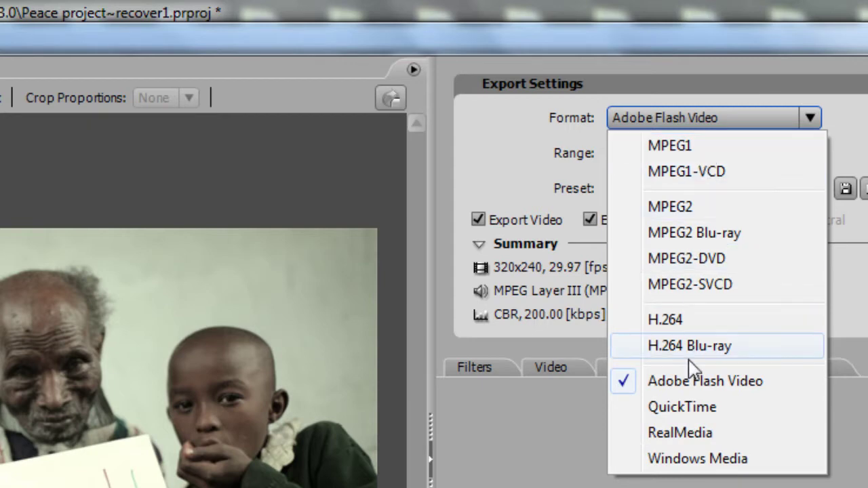
left_click(854, 142)
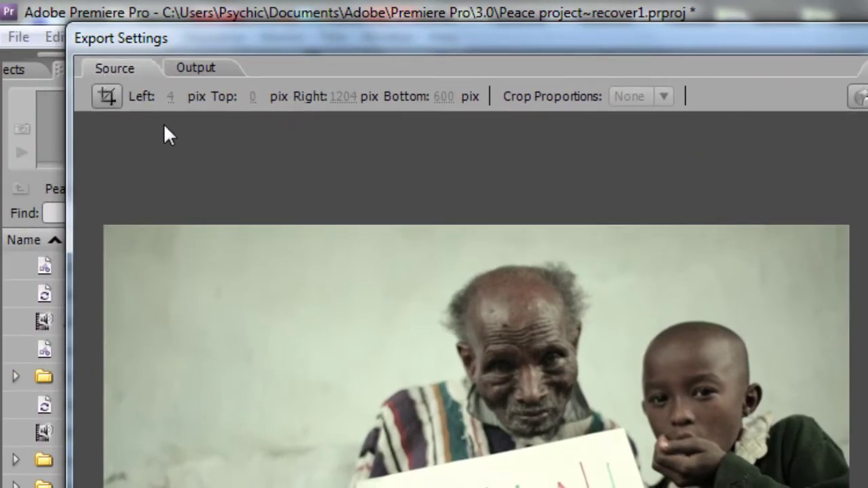
left_click(108, 97)
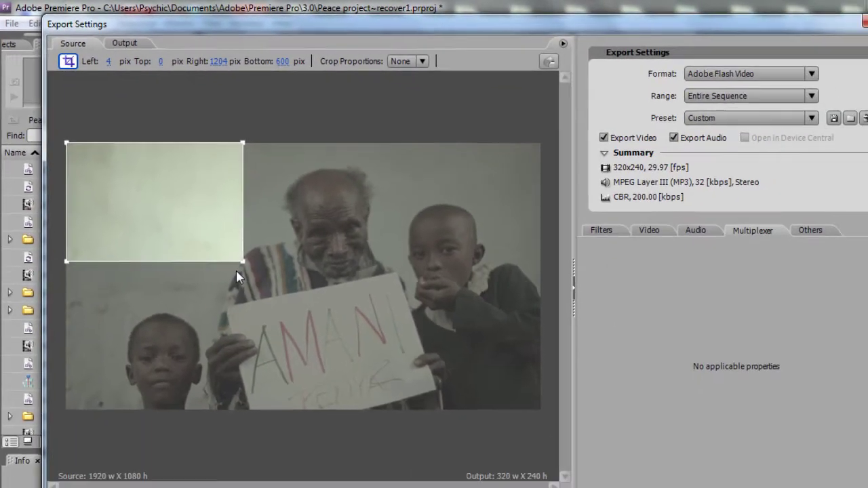
left_click_drag(315, 339, 572, 472)
left_click_drag(434, 358, 562, 438)
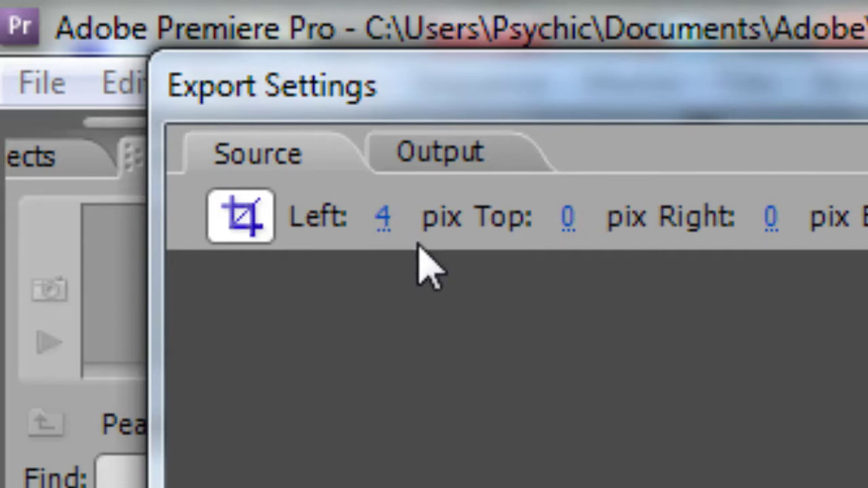
left_click(383, 217)
Step: Set the Left crop to 0, cancel the Save File dialog, and bring Export Settings back
type("0")
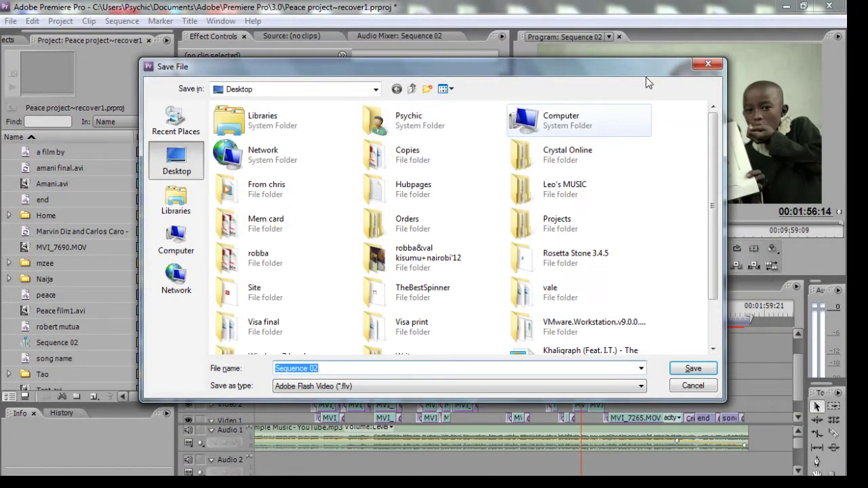
key("Return")
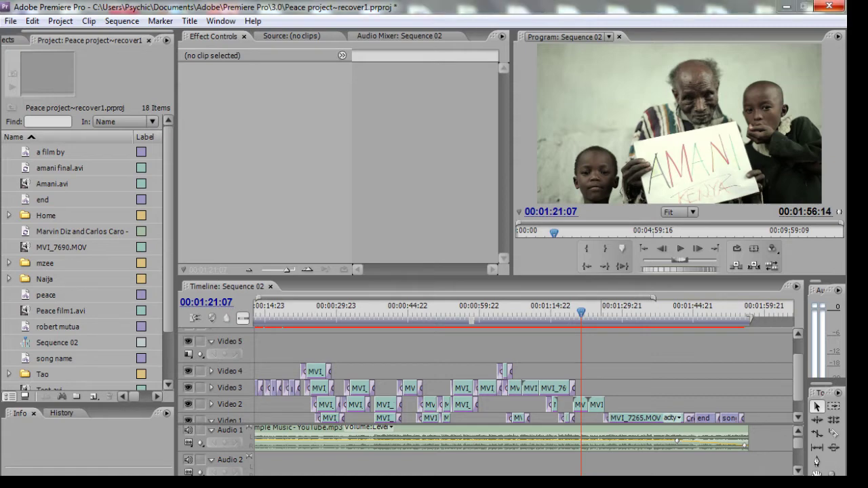
mouse_move(551, 483)
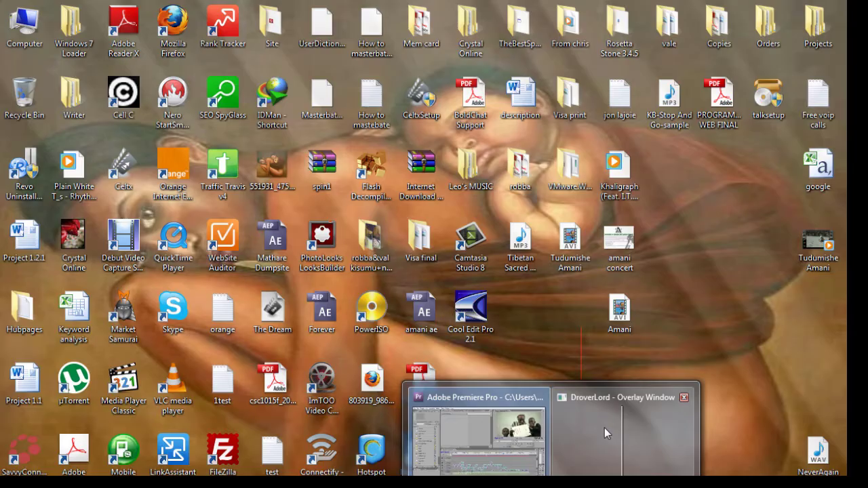
left_click(604, 428)
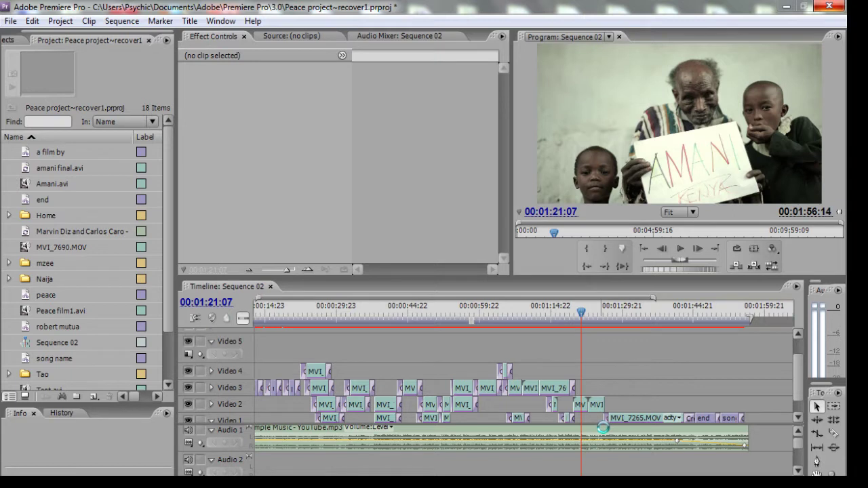
mouse_move(551, 483)
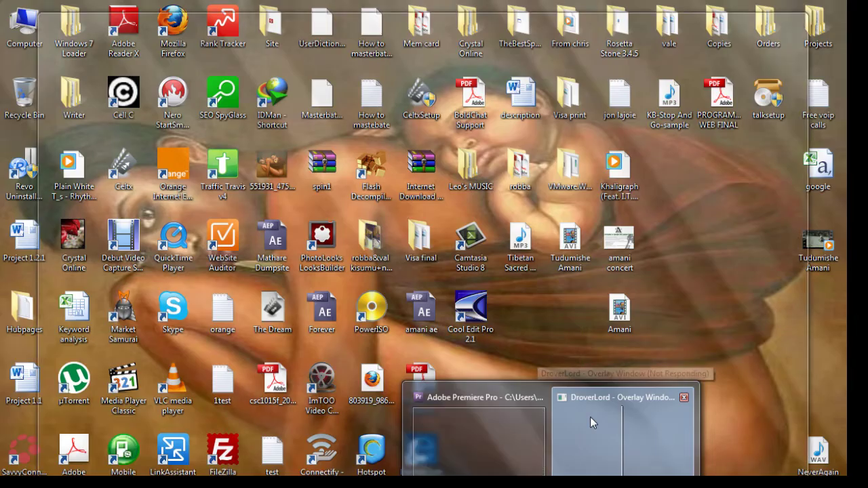
left_click(590, 422)
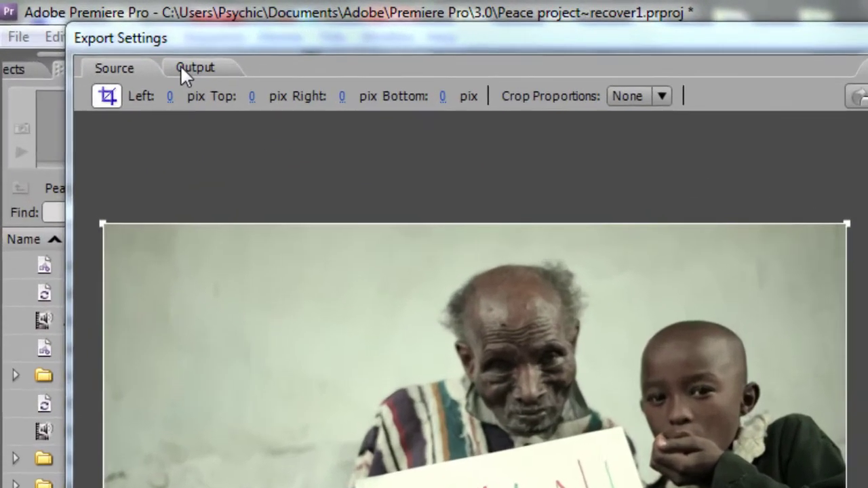
Step: In the Output preview, switch off Deinterlace while keeping Scale To Fit on
left_click(112, 39)
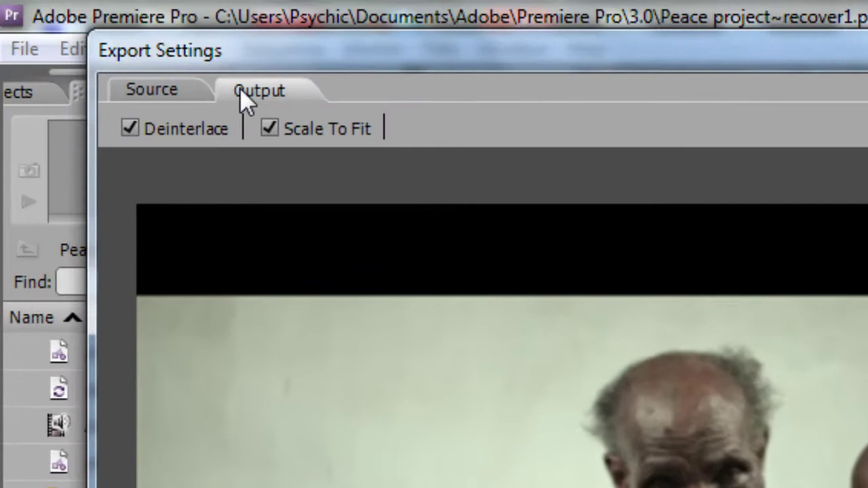
left_click(130, 129)
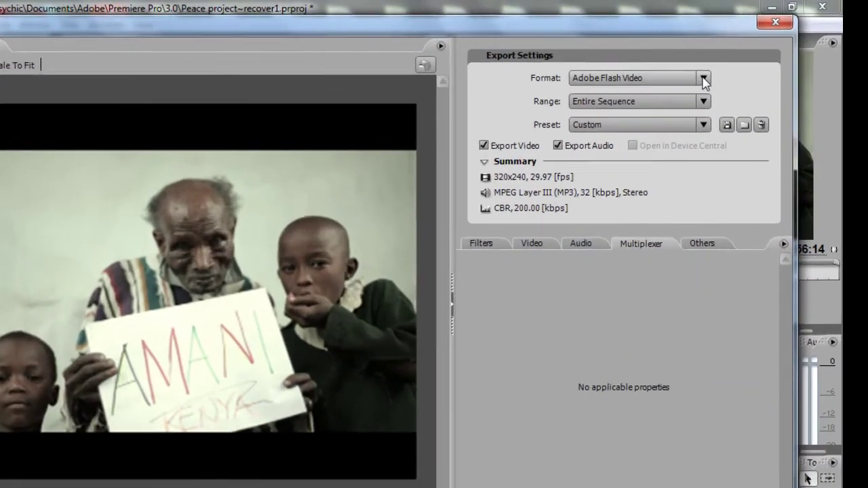
Step: Switch the export format to H.264 and widen the source crop over nearly the whole frame
left_click(728, 66)
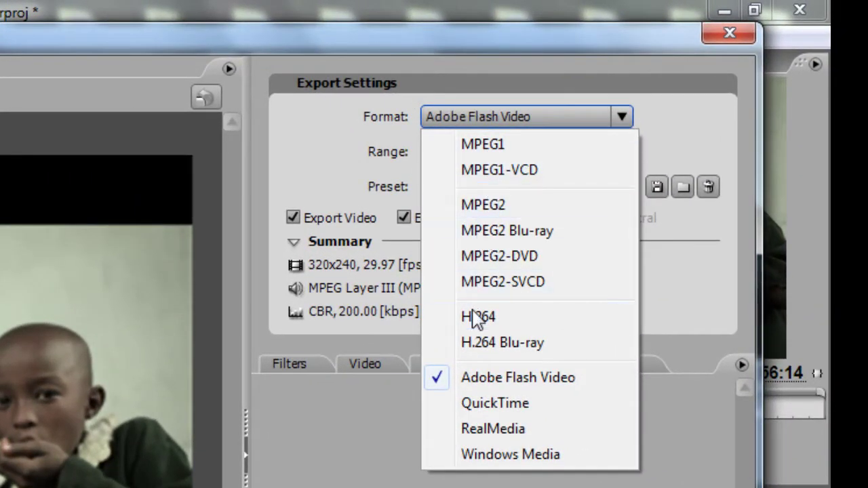
left_click(522, 317)
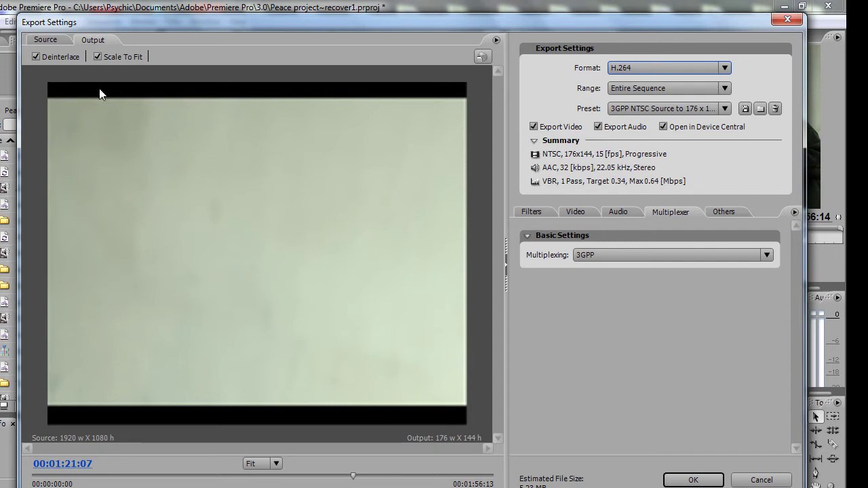
left_click(46, 39)
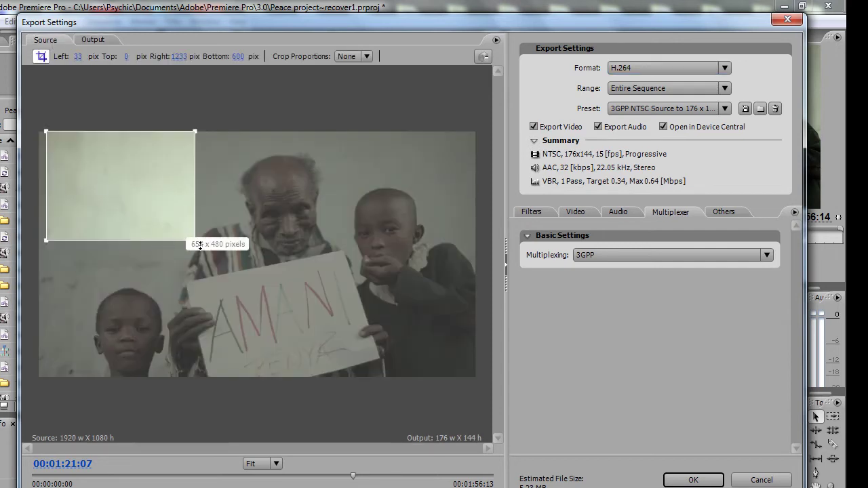
left_click_drag(200, 247, 491, 405)
left_click(93, 40)
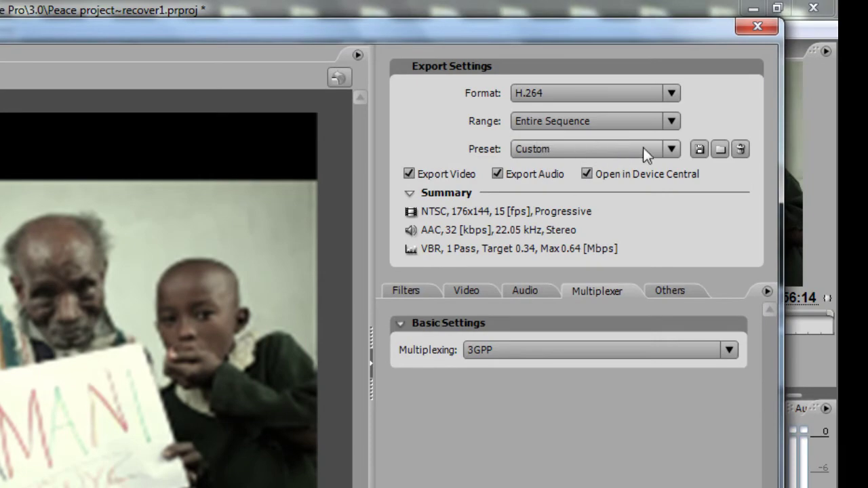
Step: Keep the Custom preset, review the H.264 video encoding settings, and reopen the preset list
left_click(673, 145)
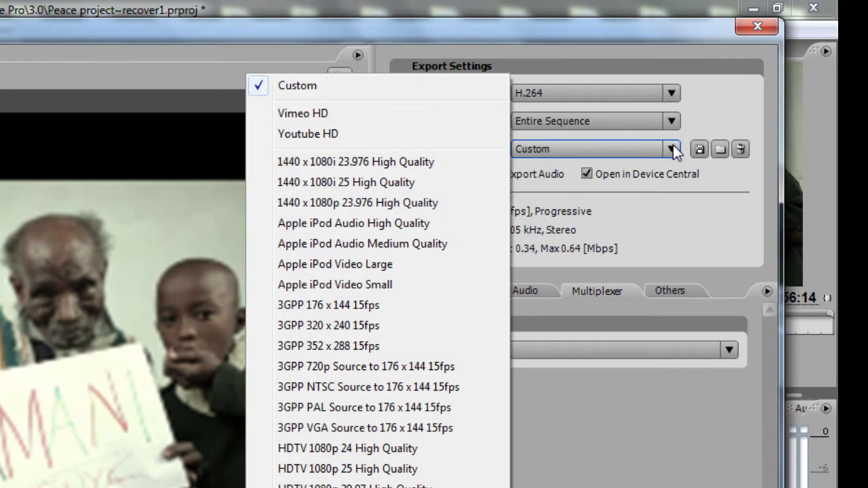
left_click(708, 260)
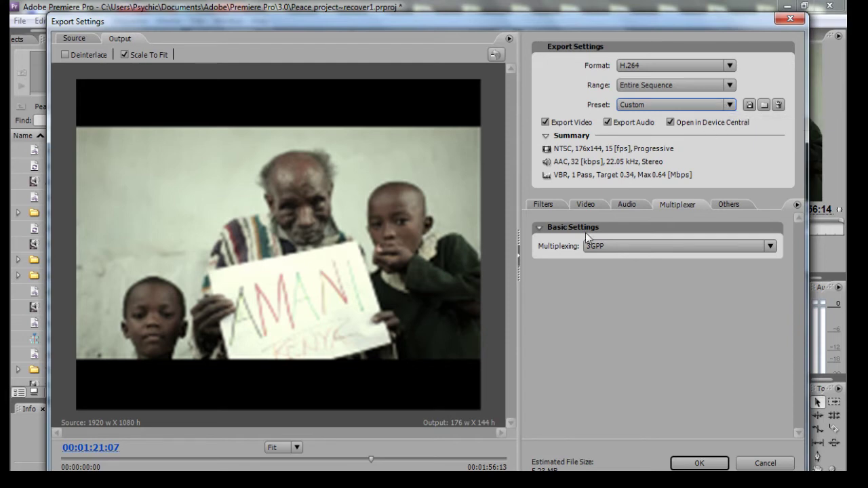
left_click(587, 207)
left_click(730, 104)
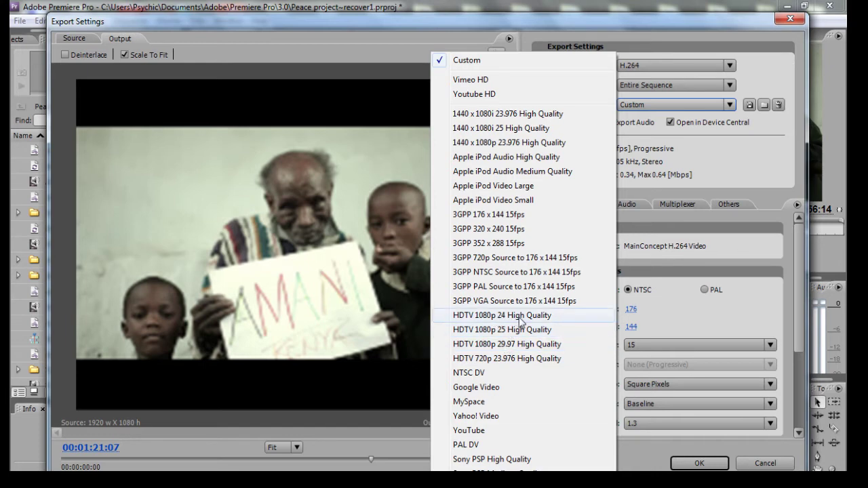
Step: Apply the HDTV 1080p 24 High Quality preset with deinterlacing off, PAL, 23.976 fps, square pixels
left_click(519, 316)
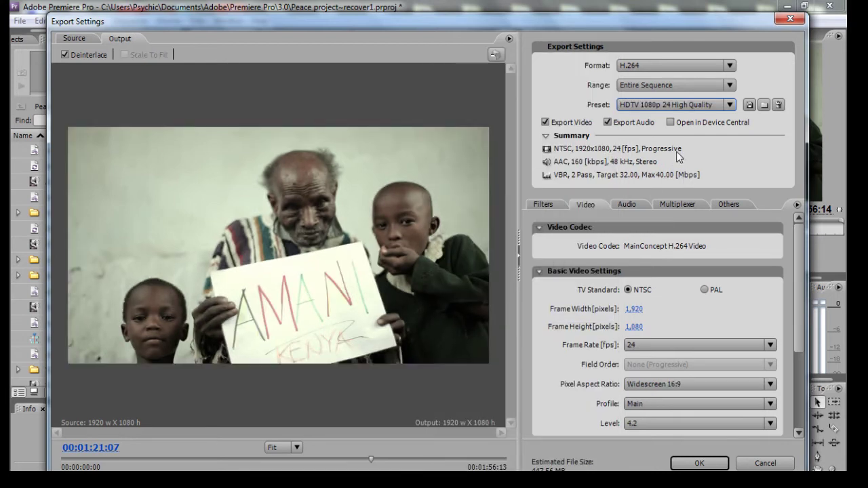
left_click(74, 42)
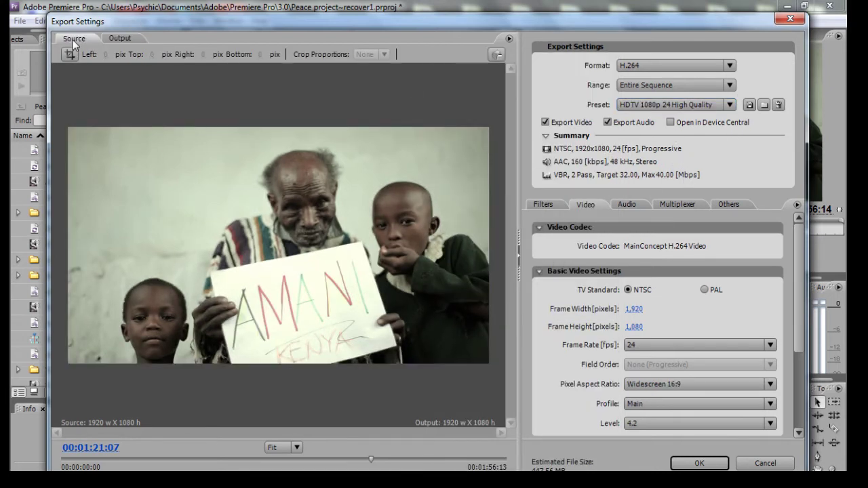
left_click(121, 38)
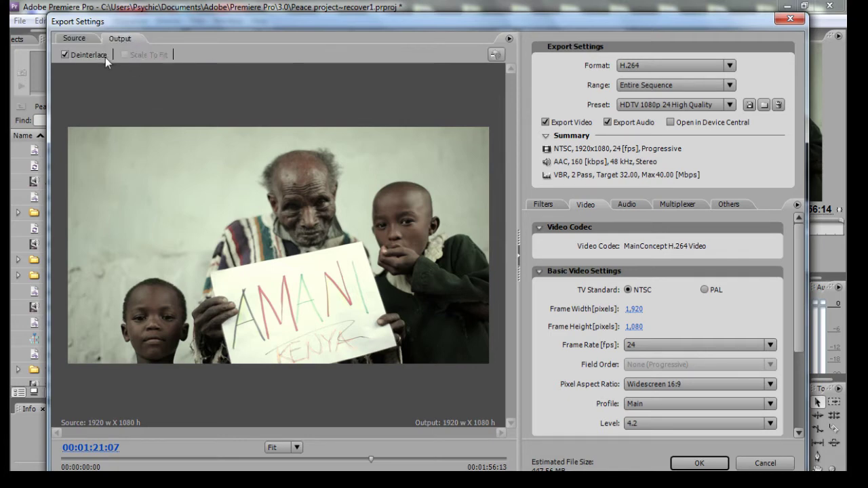
left_click(65, 55)
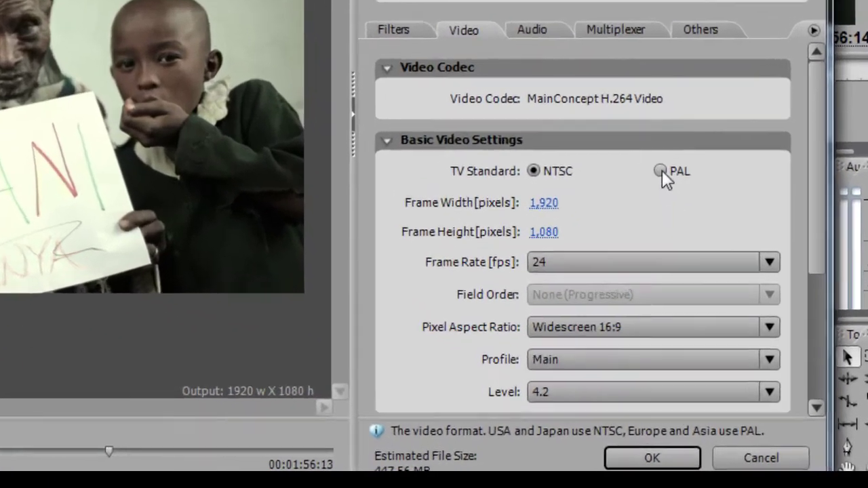
left_click(704, 290)
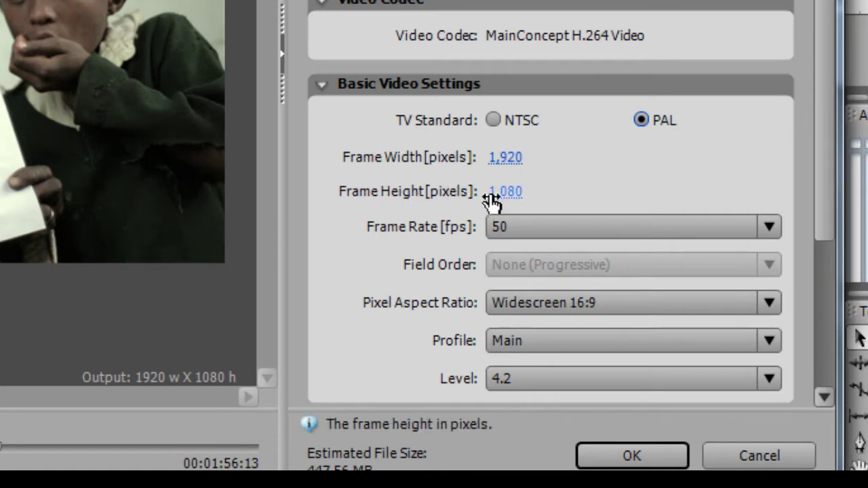
left_click(755, 227)
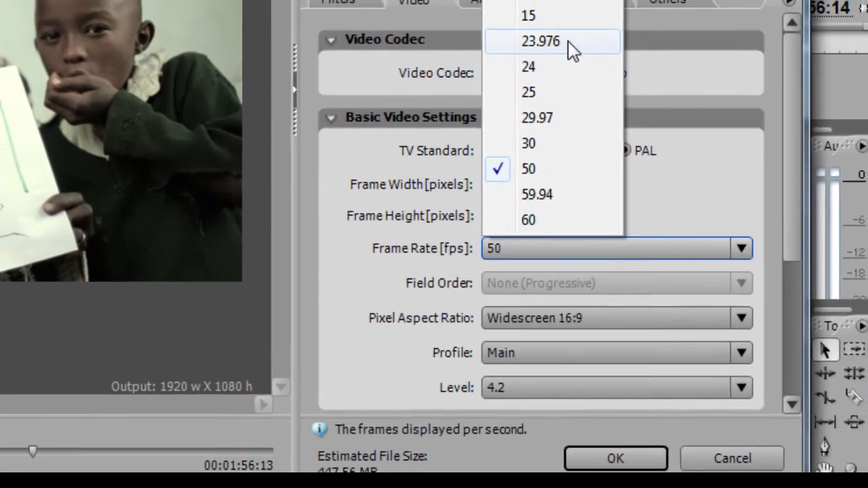
left_click(582, 5)
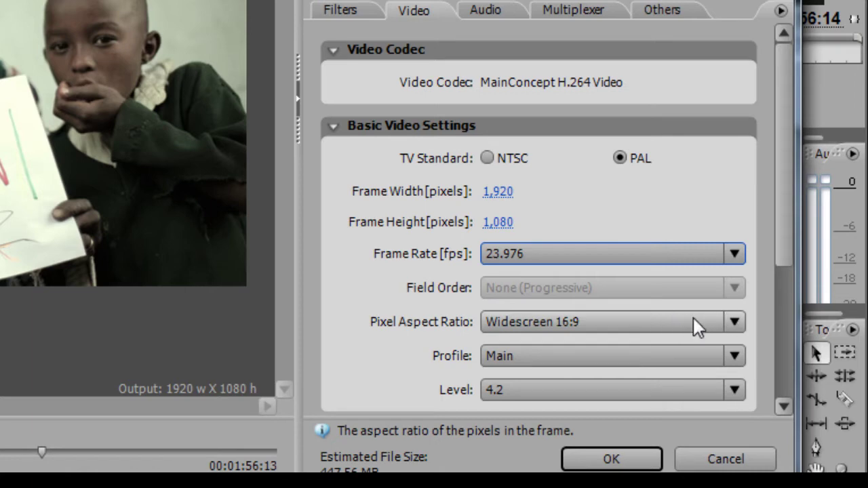
left_click(721, 321)
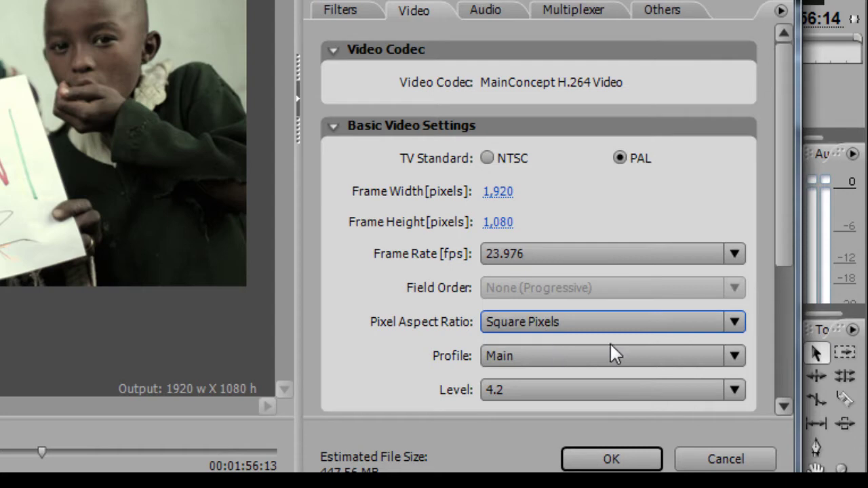
Step: Set the encoding profile to Baseline and keep the level at 4.2
left_click(733, 355)
left_click(581, 384)
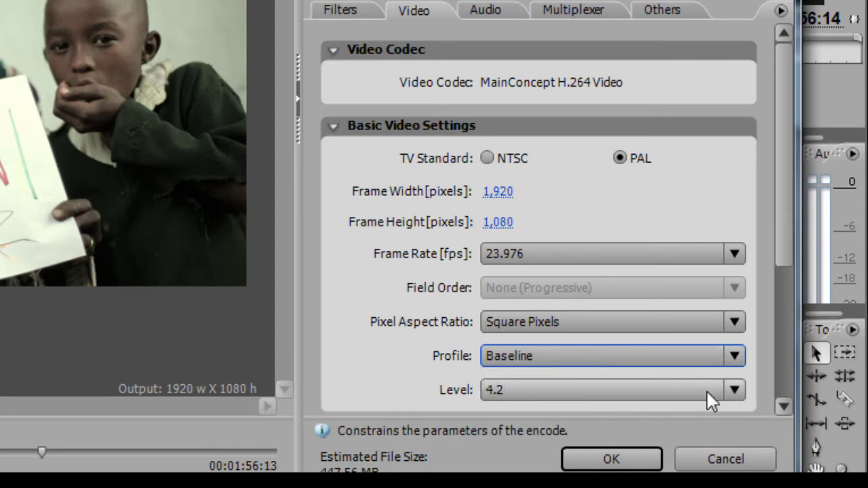
left_click(735, 390)
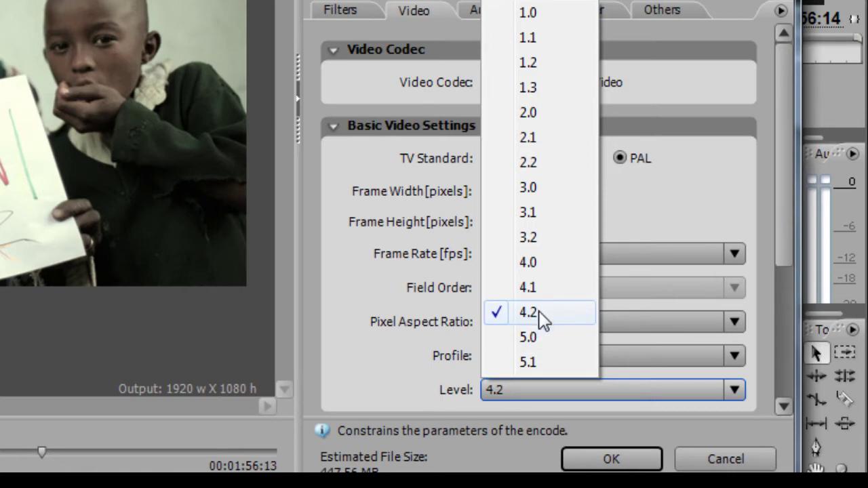
left_click(619, 231)
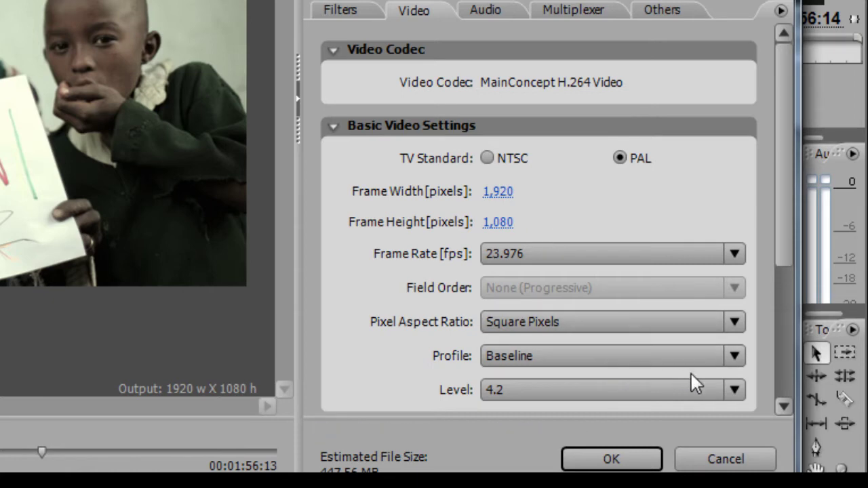
left_click(740, 389)
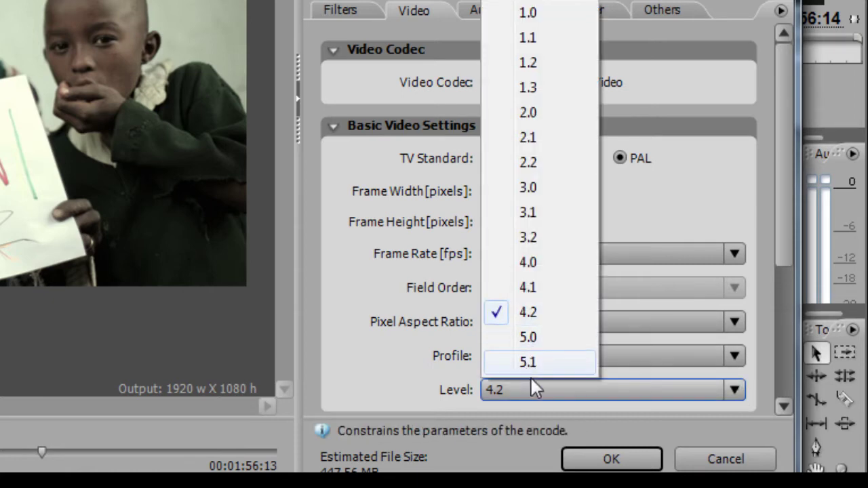
left_click(599, 403)
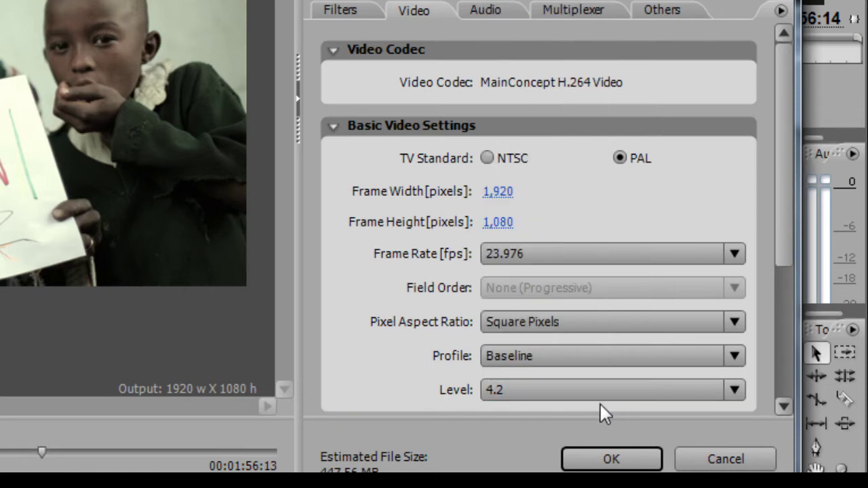
left_click(511, 386)
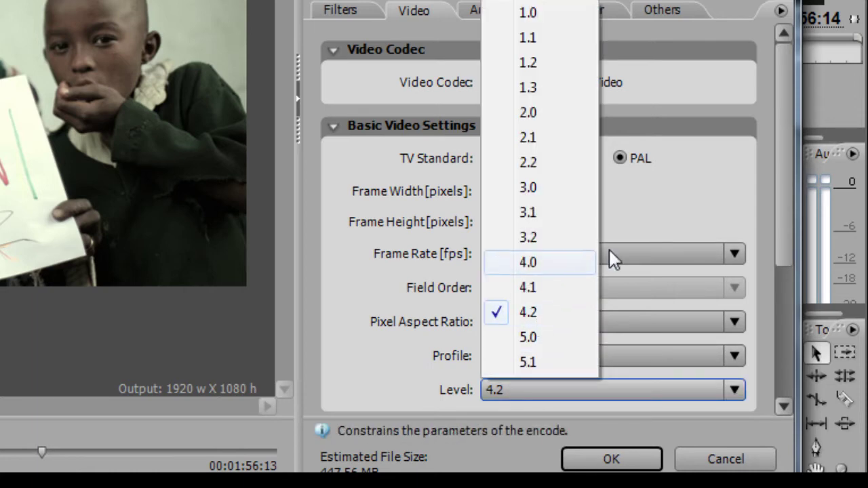
left_click(634, 237)
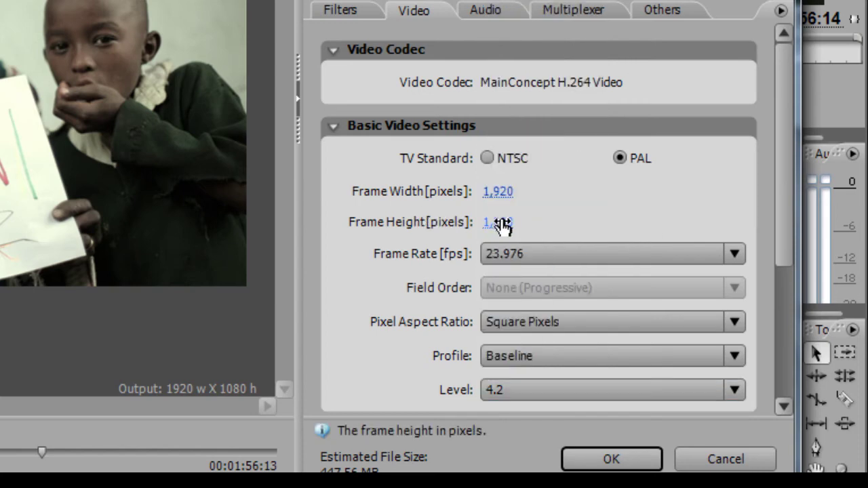
left_click(567, 384)
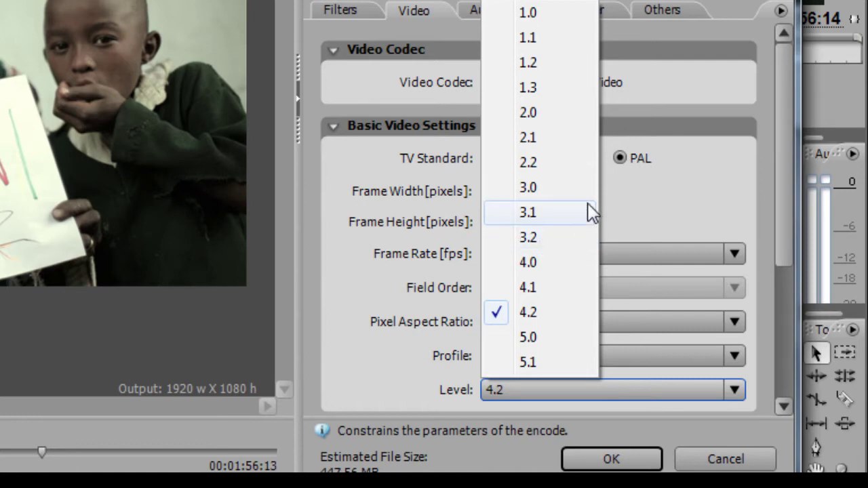
left_click(647, 179)
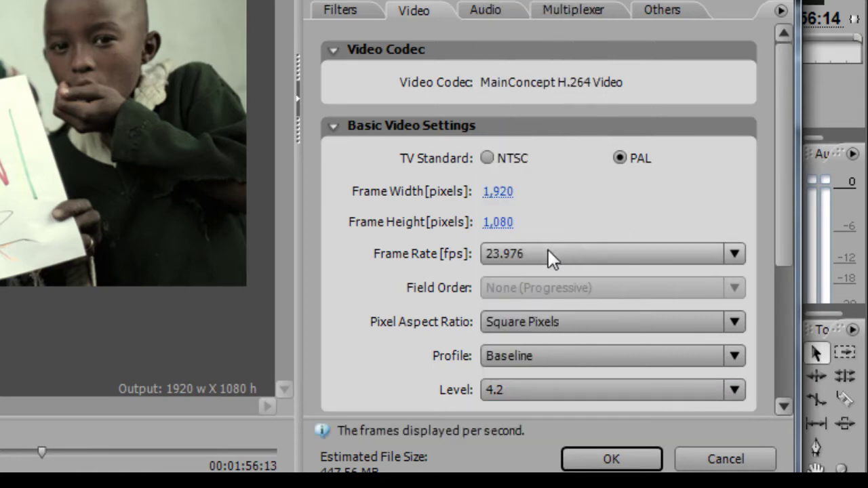
left_click(540, 395)
left_click(540, 390)
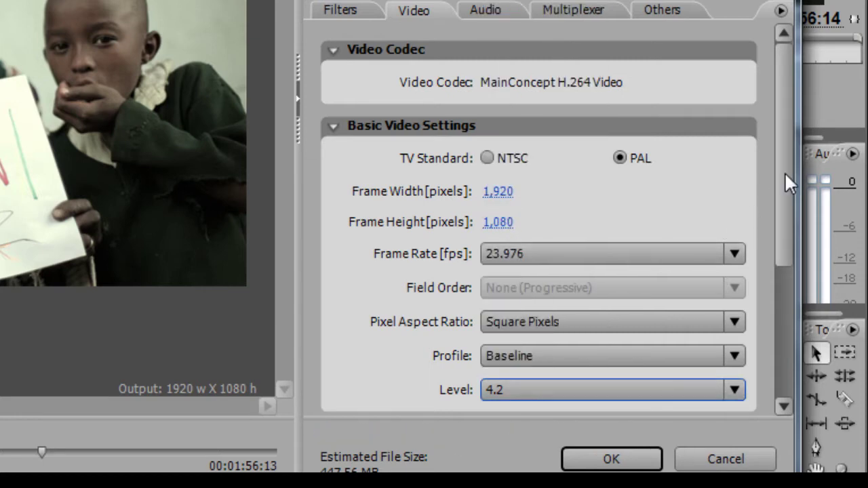
Step: In Bitrate Settings, keep VBR, 2 Pass and enter a 7.7 Mbps target and 10 Mbps maximum
left_click_drag(787, 183, 760, 319)
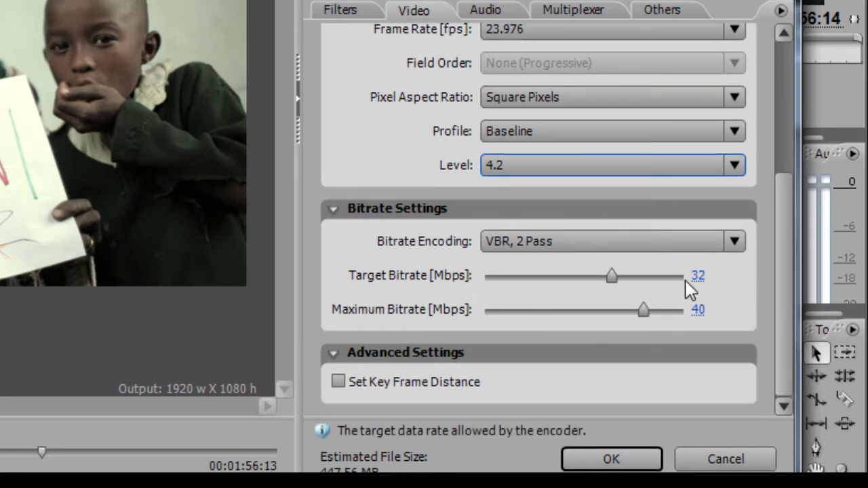
left_click(643, 241)
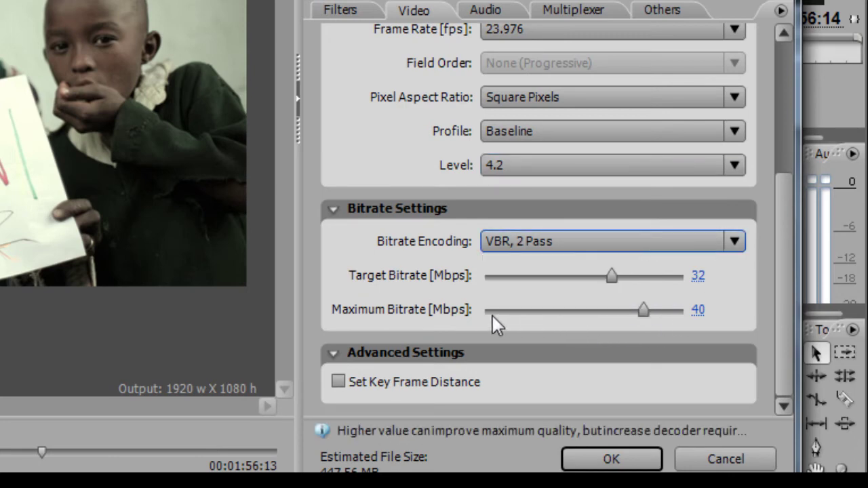
left_click(716, 245)
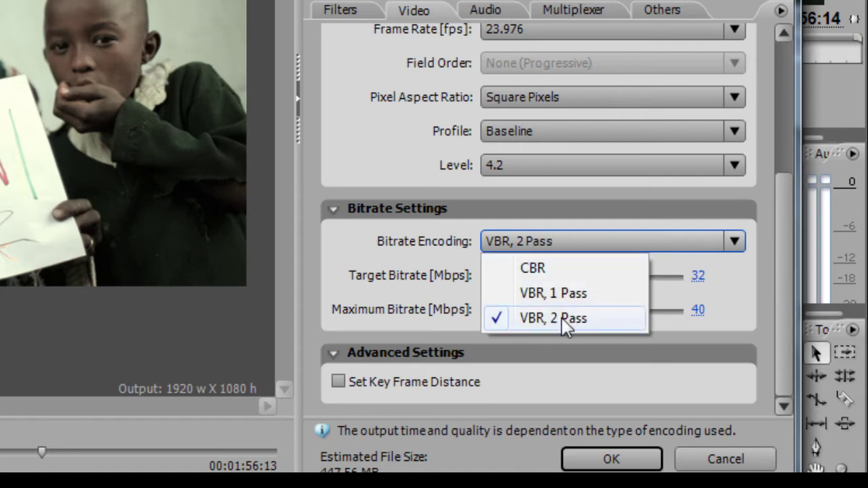
left_click(562, 320)
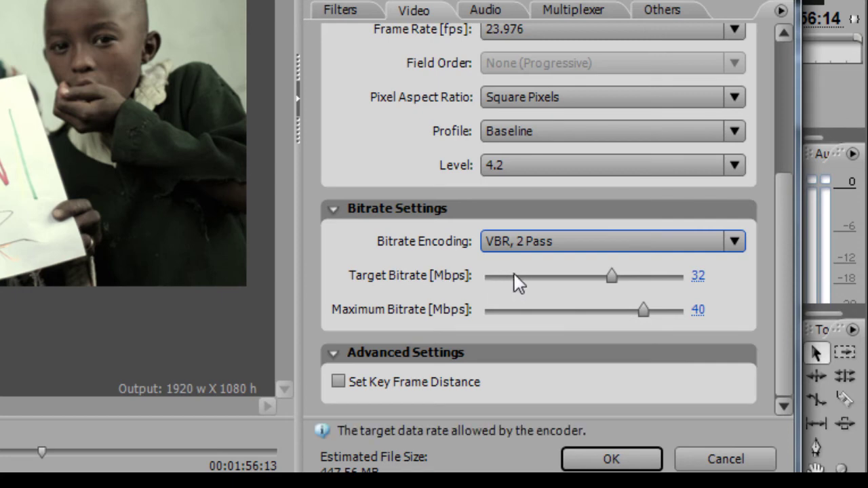
left_click(699, 279)
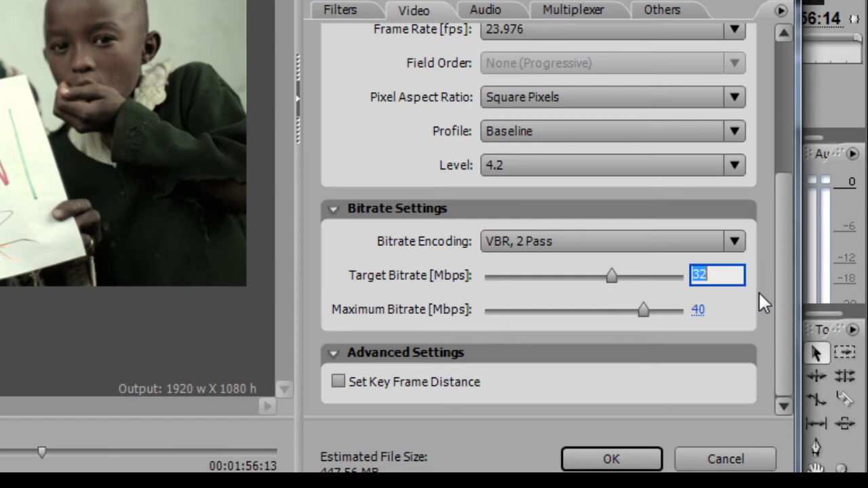
type("7.7")
left_click(720, 296)
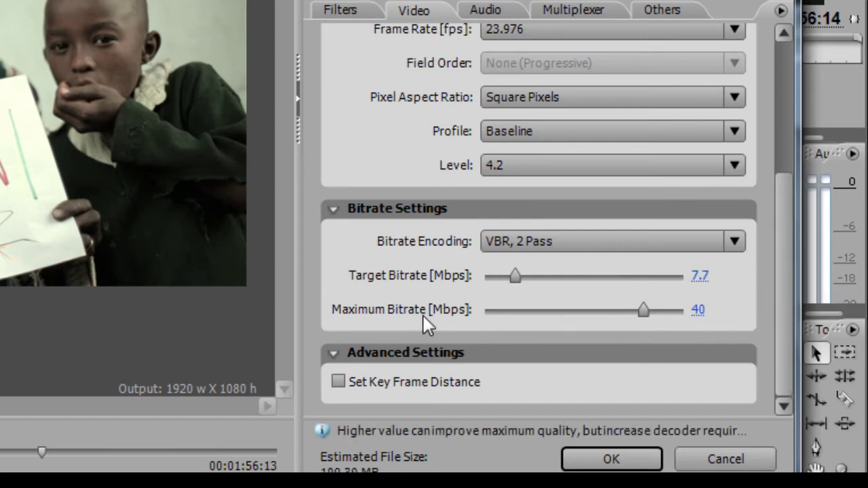
left_click(695, 311)
type("10")
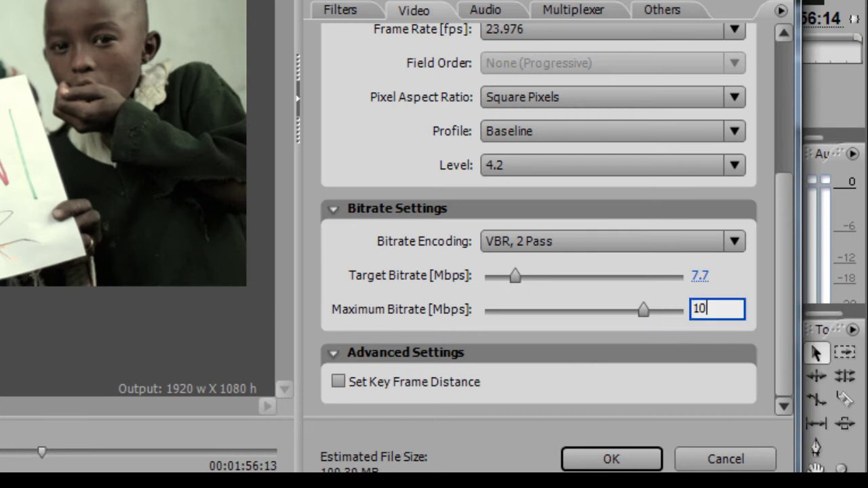
key("Return")
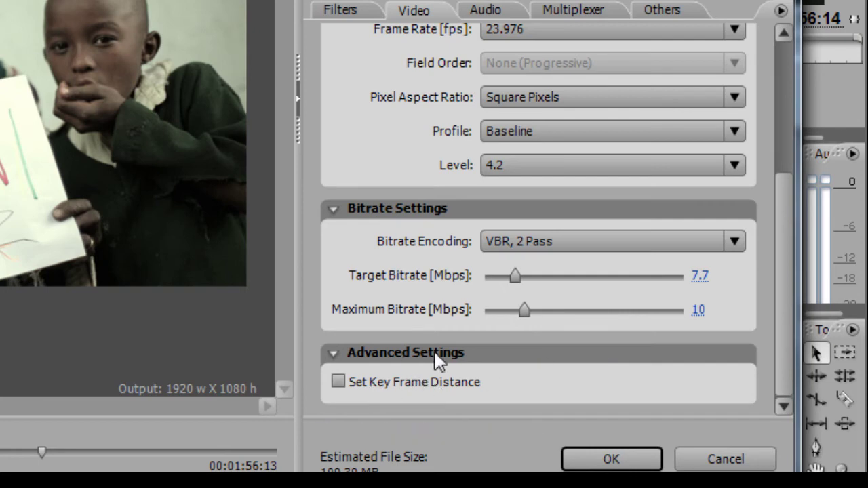
Step: Enable Set Key Frame Distance in Advanced Settings and enter 23.976 as the distance
left_click(347, 382)
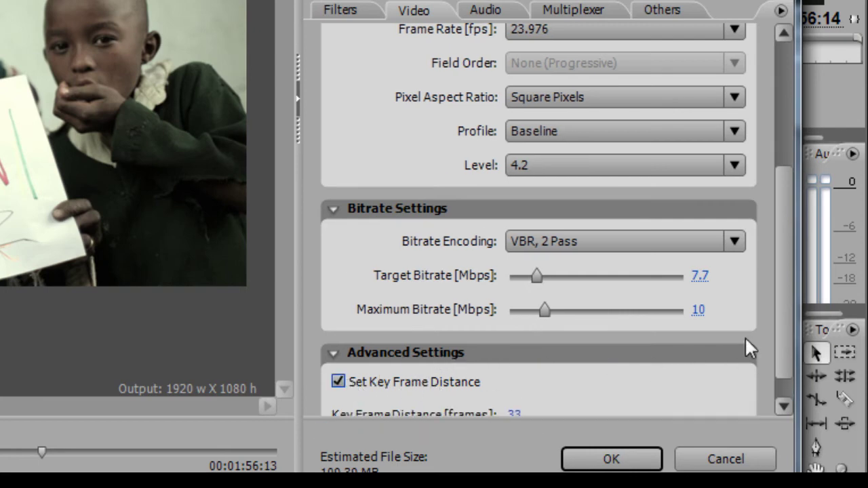
scroll(779, 298, "down", 1)
left_click(535, 384)
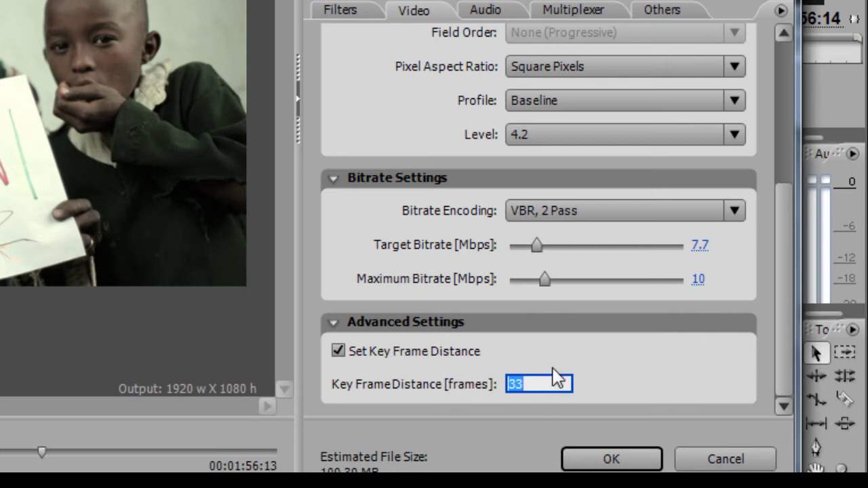
left_click_drag(780, 211, 778, 125)
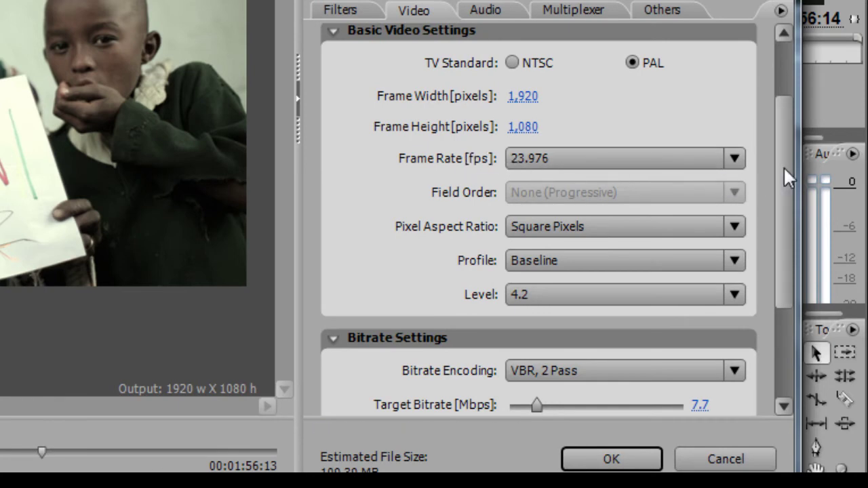
left_click_drag(785, 178, 792, 303)
left_click(514, 384)
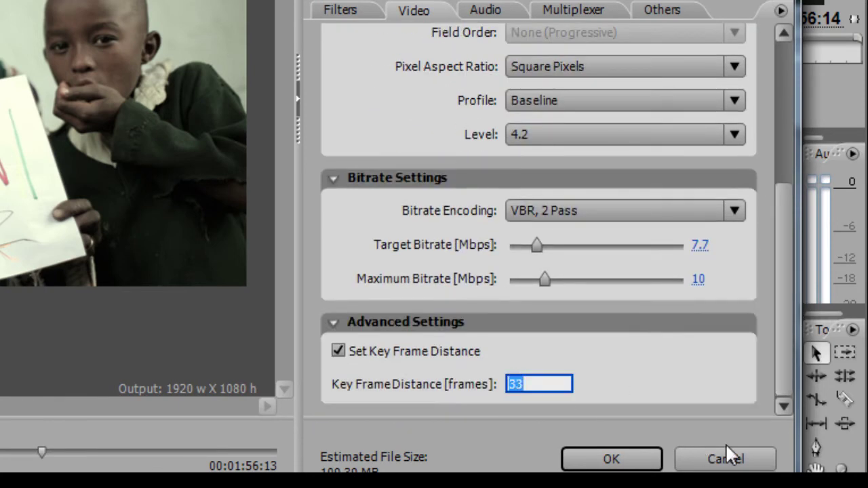
type("23.976")
Step: Cancel the Save dialog that opened and return to the H.264 Export Settings
key("Return")
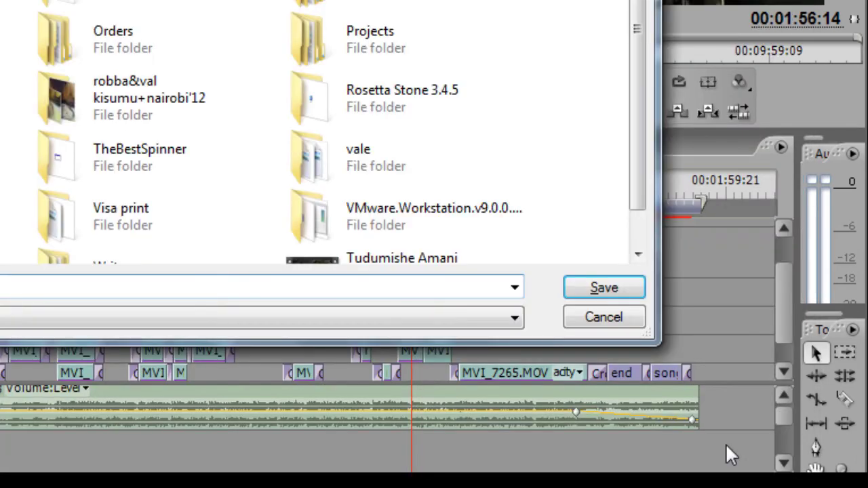
left_click(607, 319)
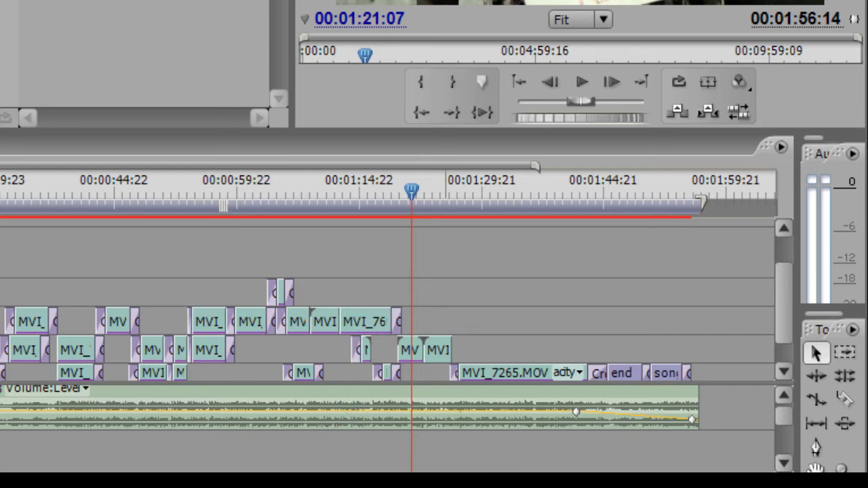
mouse_move(360, 482)
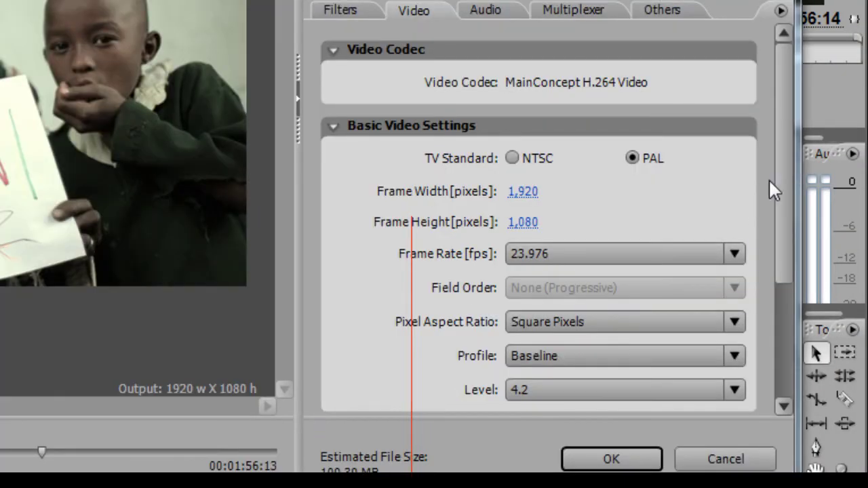
Step: Expand Advanced Settings and change the key frame distance to 24
scroll(778, 235, "down", 5)
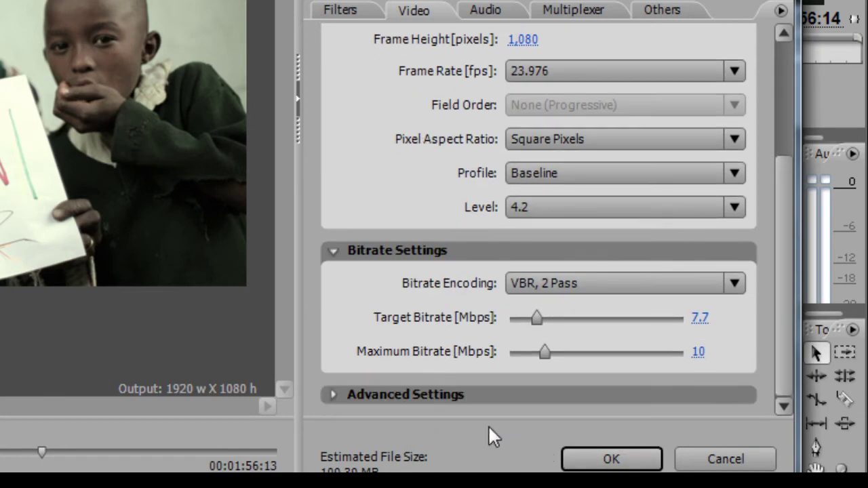
left_click(450, 395)
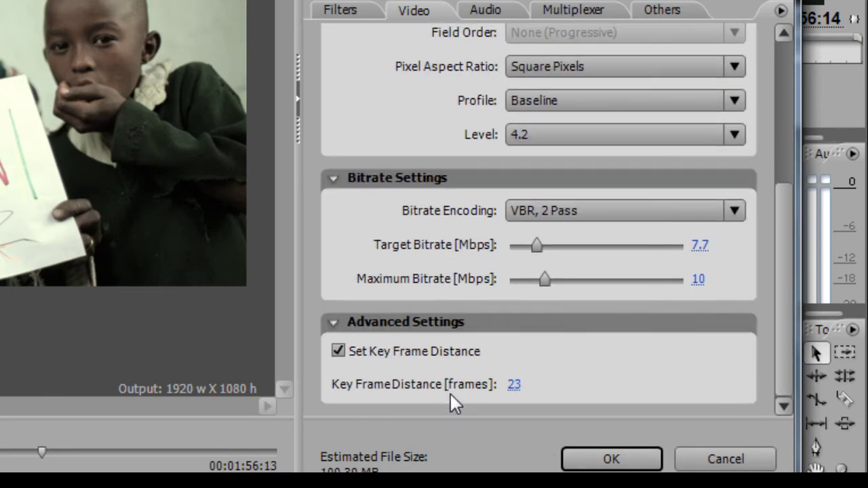
left_click(513, 385)
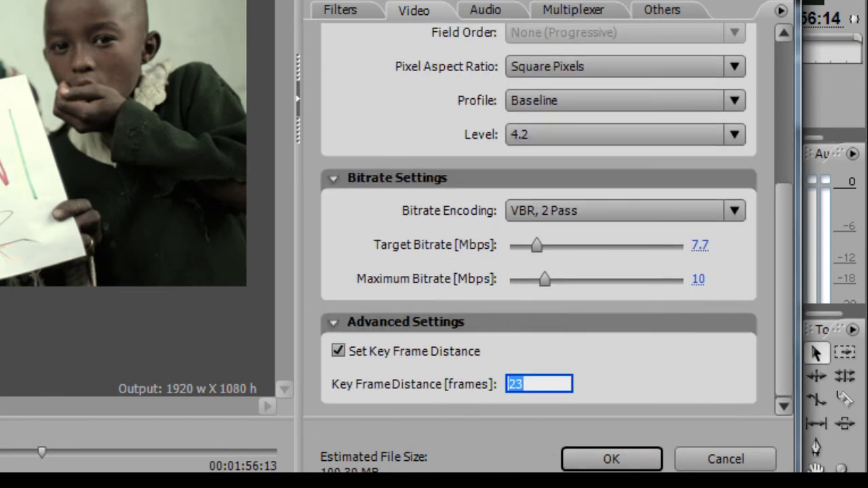
type("24")
left_click(639, 378)
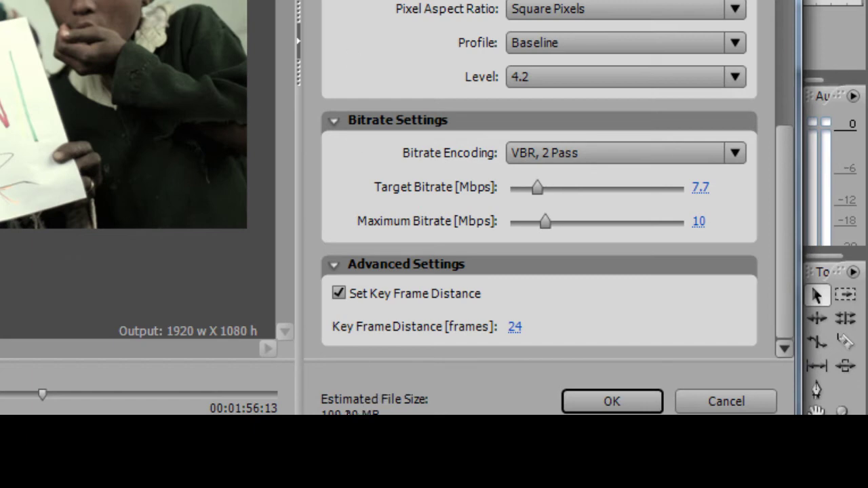
Step: In the Audio tab, set the audio codec to AAC+ Version 1
left_click(458, 1)
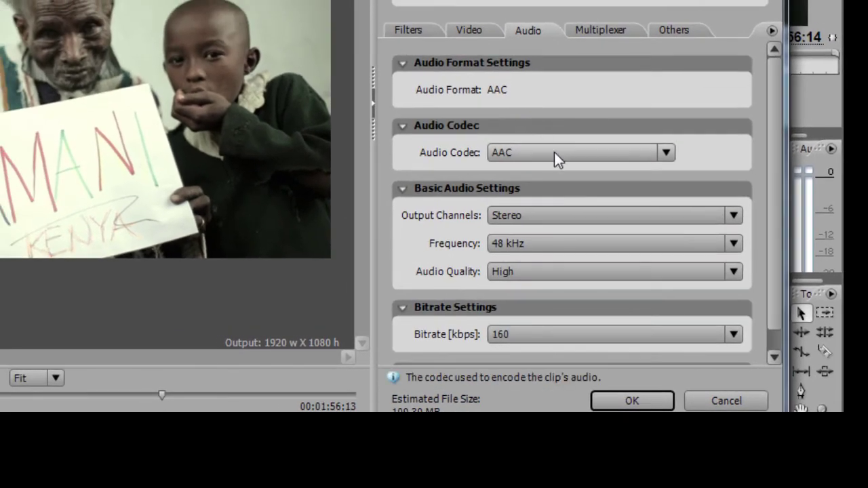
left_click(534, 126)
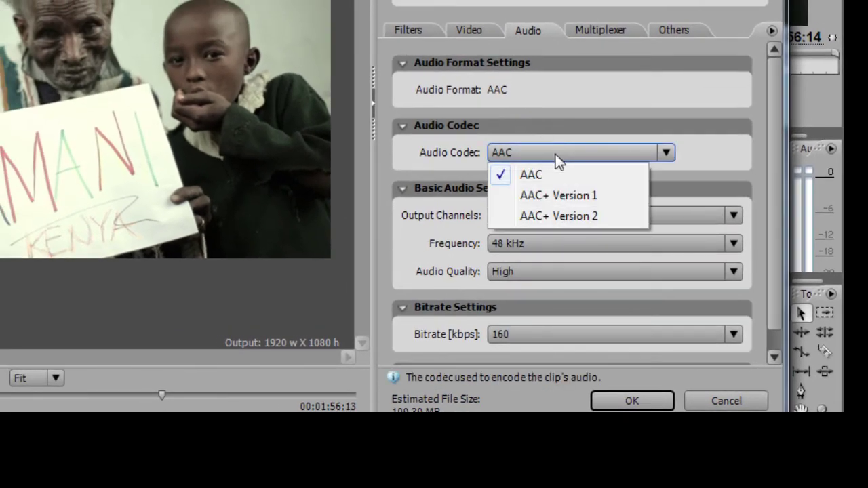
left_click(561, 197)
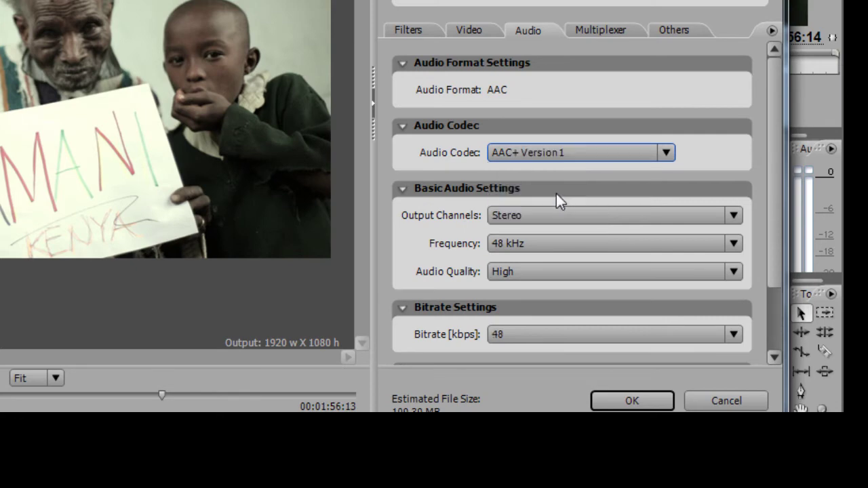
left_click(560, 153)
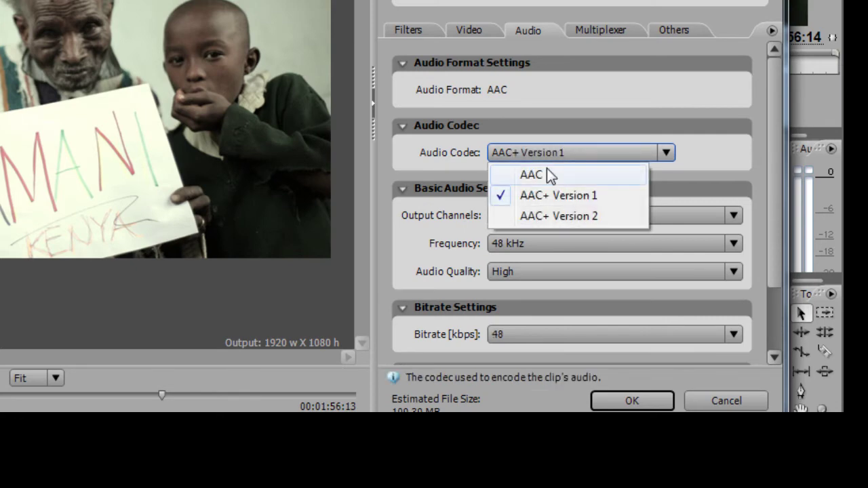
left_click(546, 173)
left_click(548, 245)
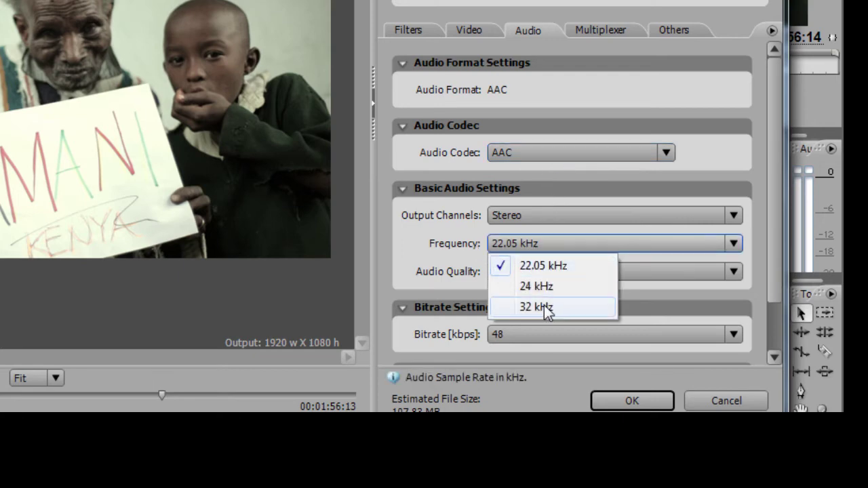
left_click(514, 154)
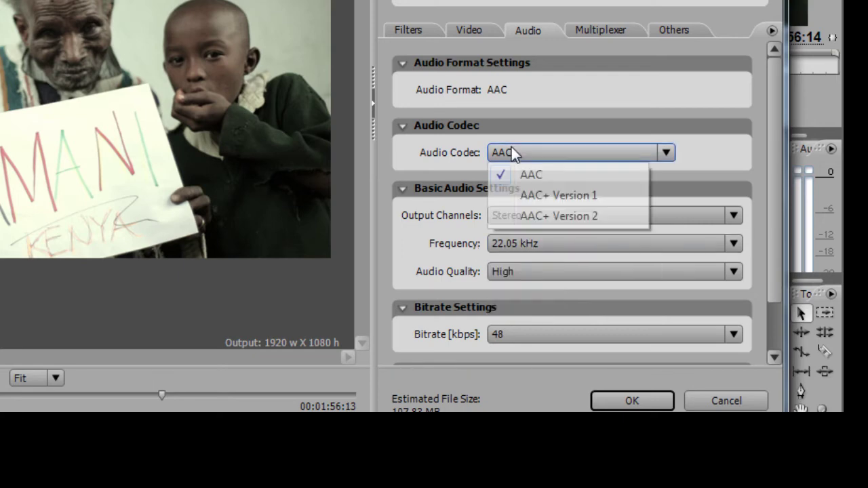
left_click(539, 196)
Step: Keep output channels at Stereo, sample frequency at 48 kHz and audio quality at High
left_click(573, 216)
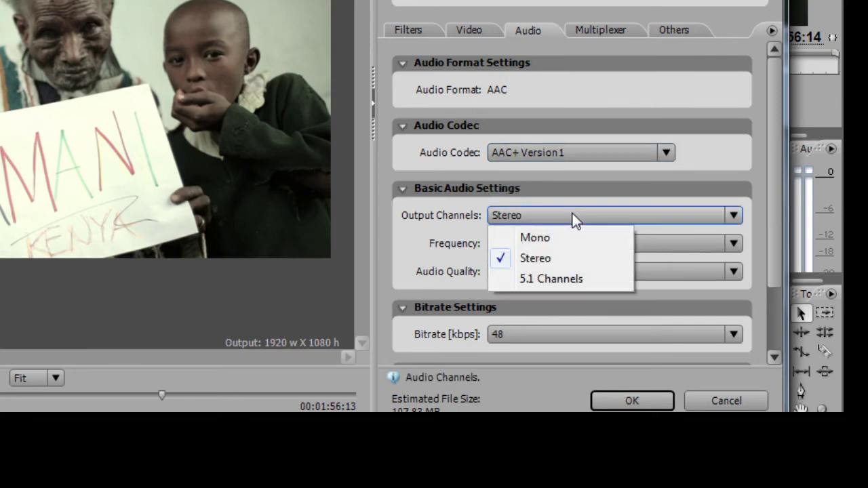
left_click(573, 217)
left_click(572, 244)
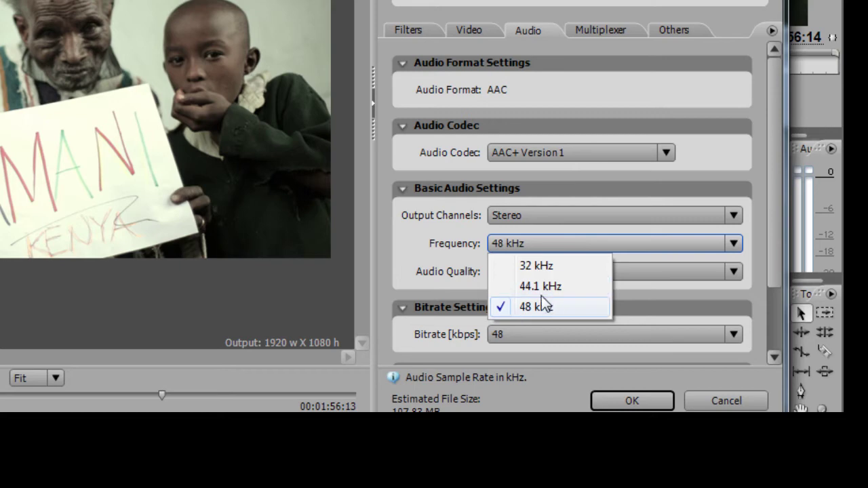
left_click(430, 241)
left_click(509, 219)
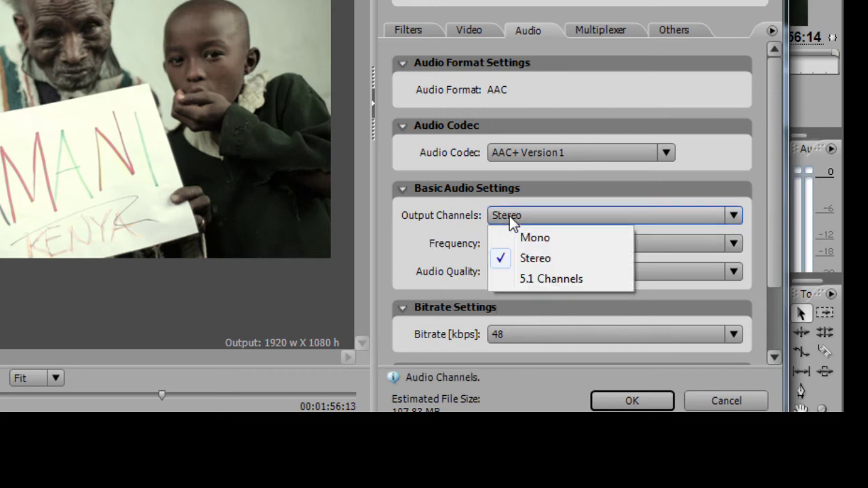
left_click(536, 259)
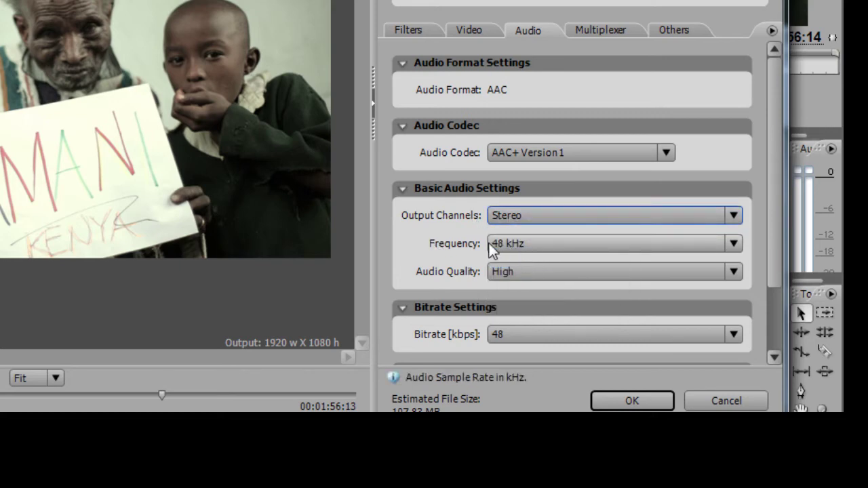
left_click(548, 250)
left_click(539, 306)
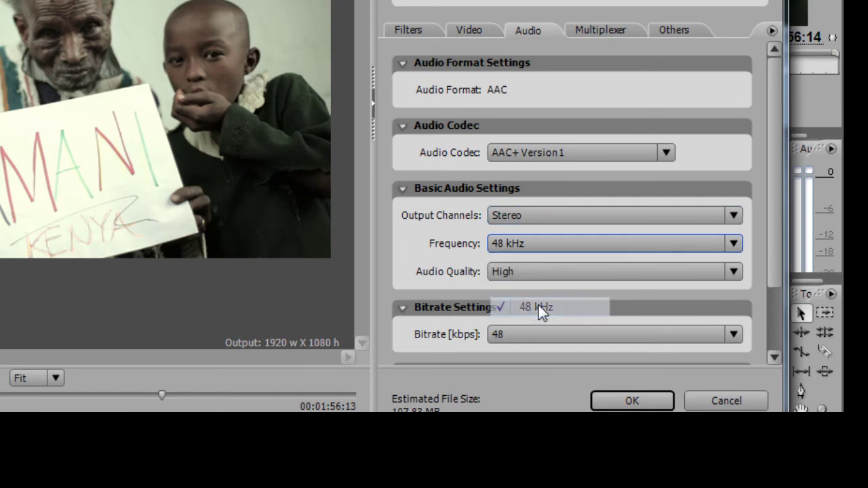
left_click(543, 269)
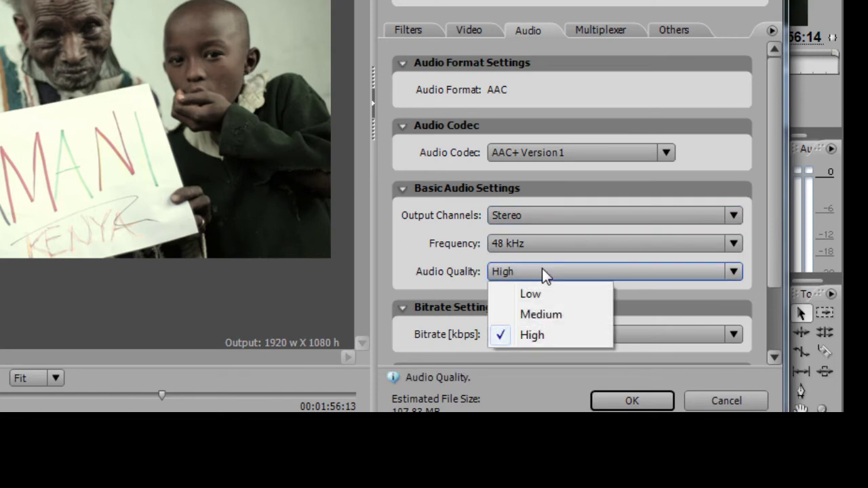
left_click(547, 334)
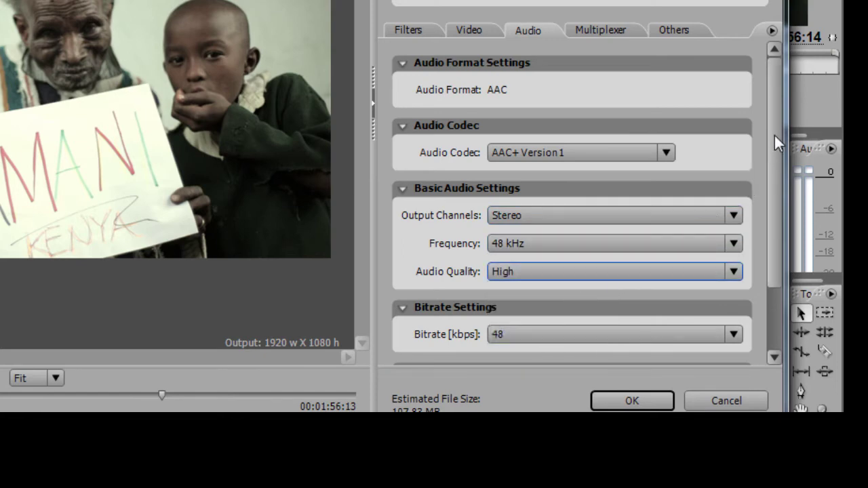
Step: Set the audio bitrate to 128 kbps and leave precedence on Bitrate
left_click_drag(775, 140, 767, 234)
left_click(711, 248)
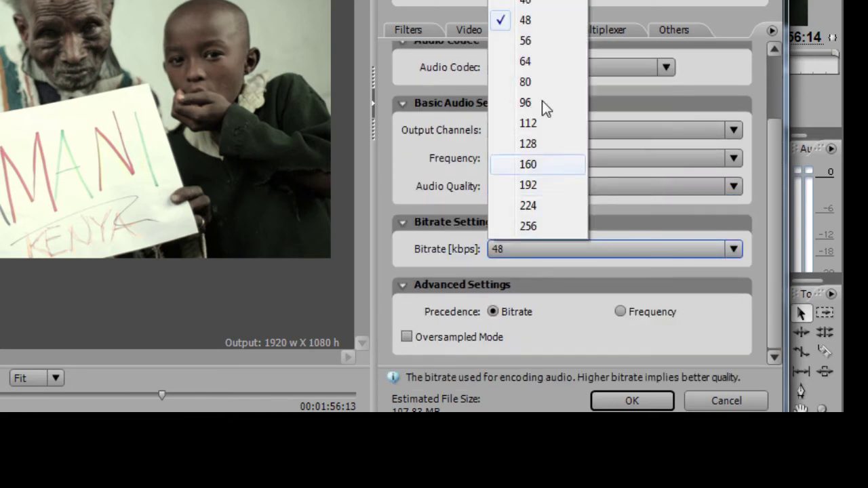
left_click(529, 145)
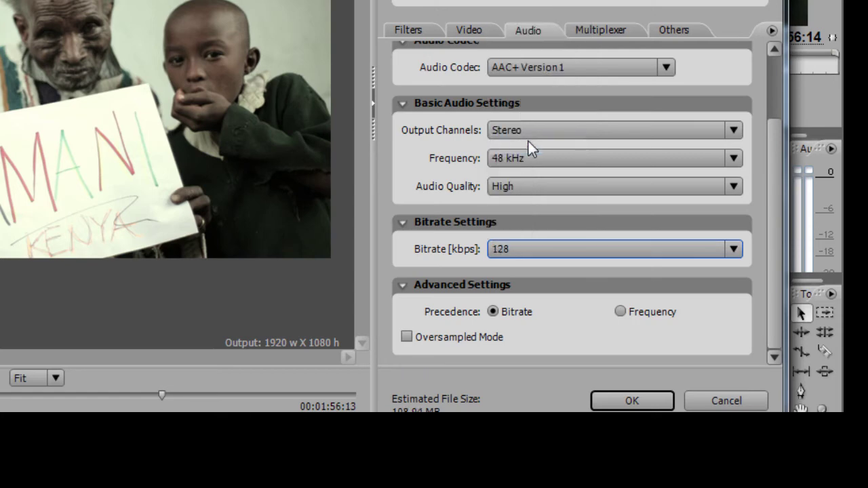
left_click(575, 251)
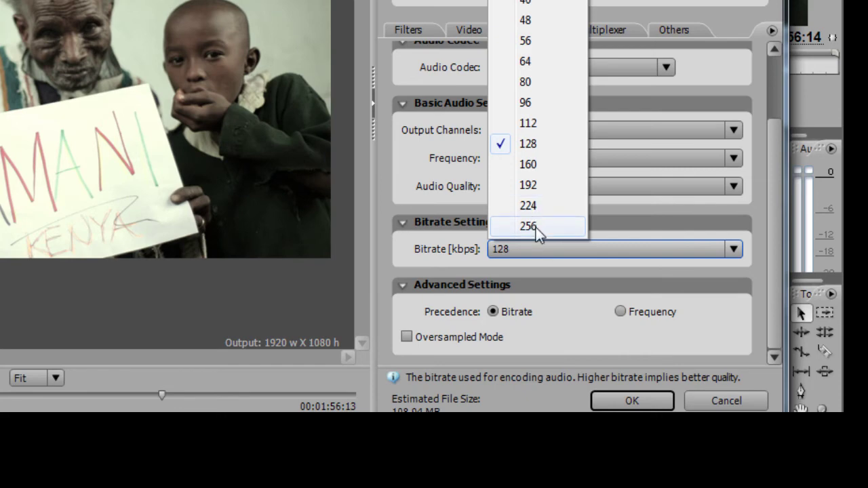
left_click(539, 145)
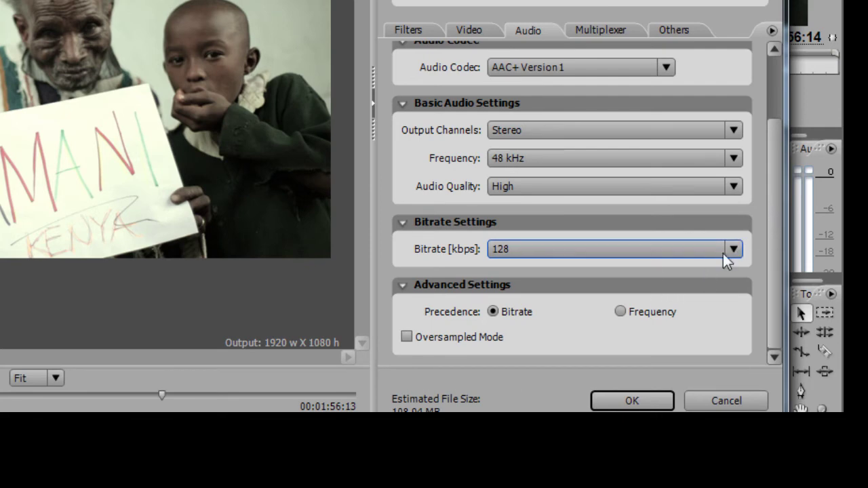
left_click(621, 312)
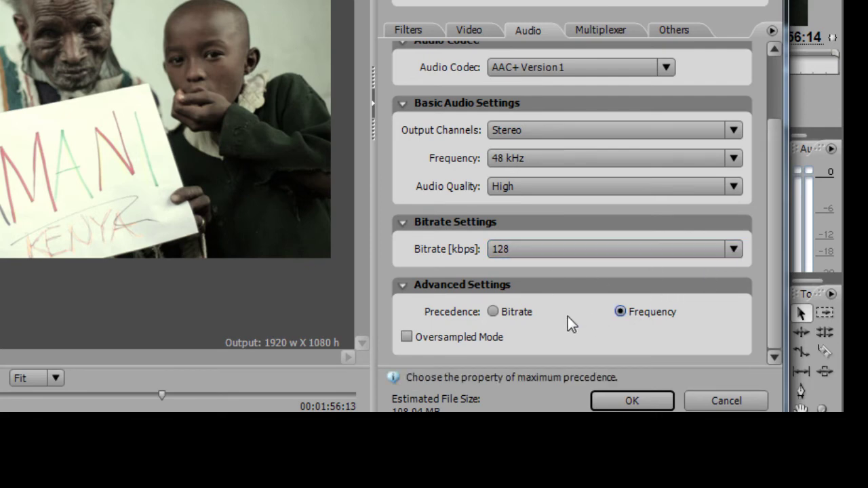
left_click(493, 312)
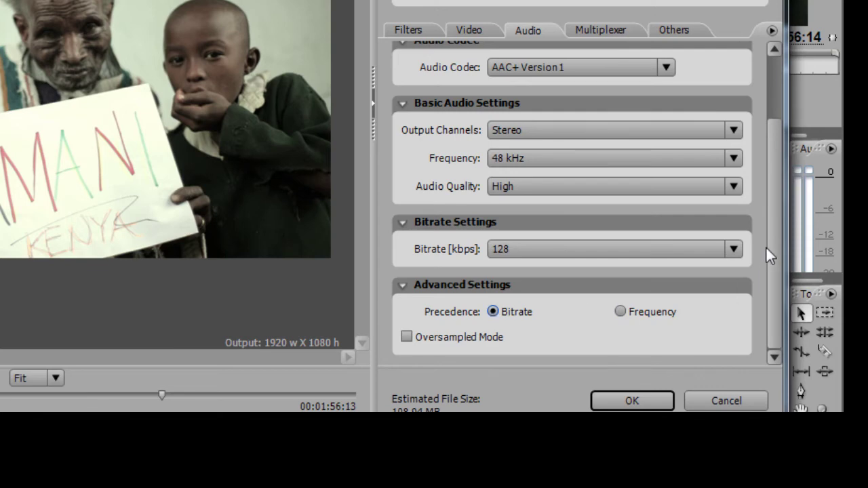
Step: Review the Filters and Audio tabs, then keep Multiplexer at MP4 with Standard stream compatibility
left_click(412, 30)
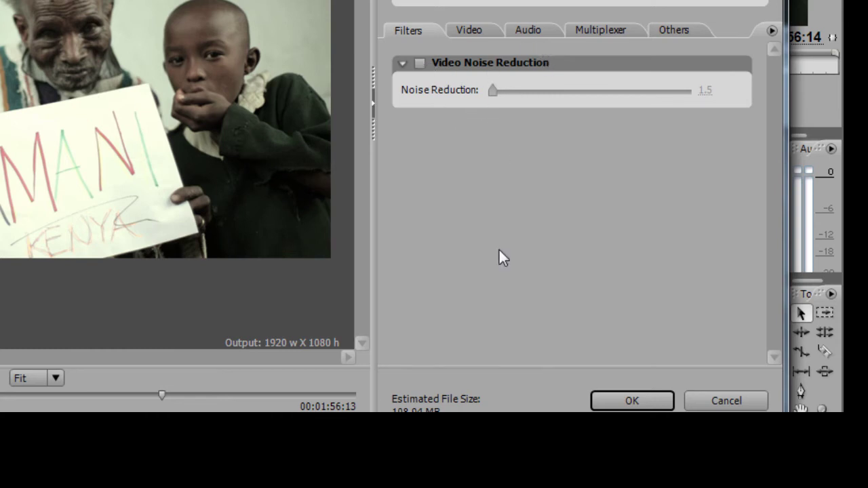
left_click(523, 31)
left_click(606, 31)
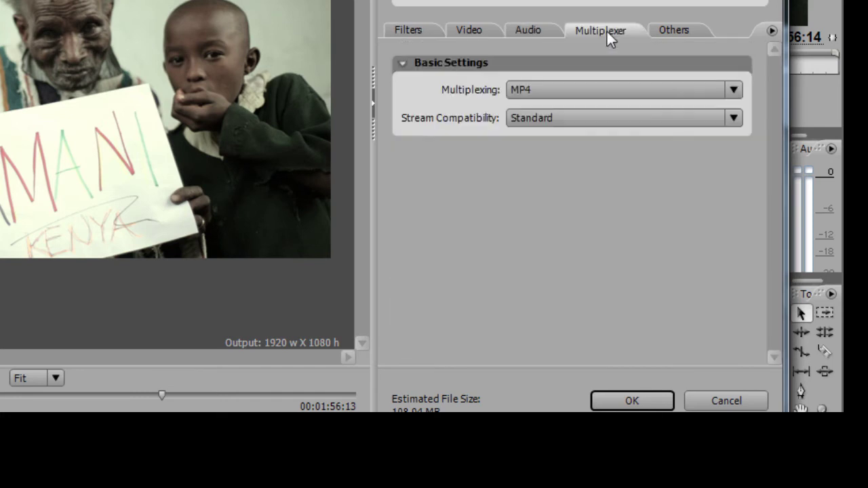
left_click(623, 95)
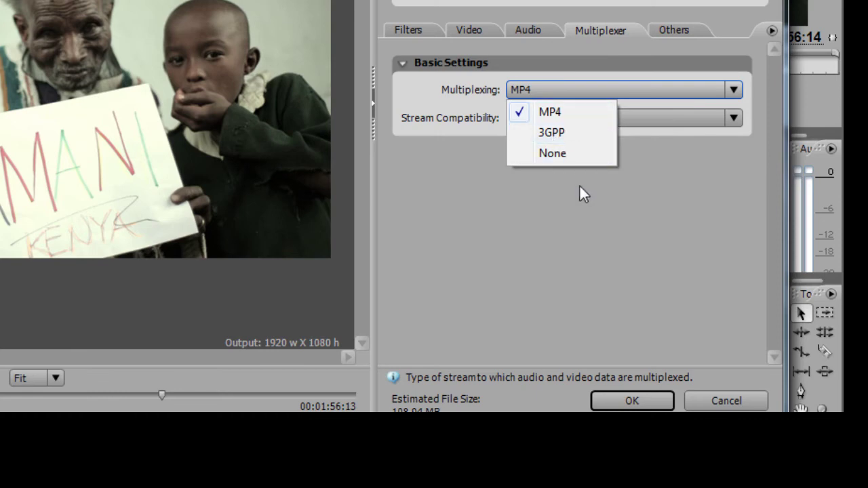
left_click(557, 114)
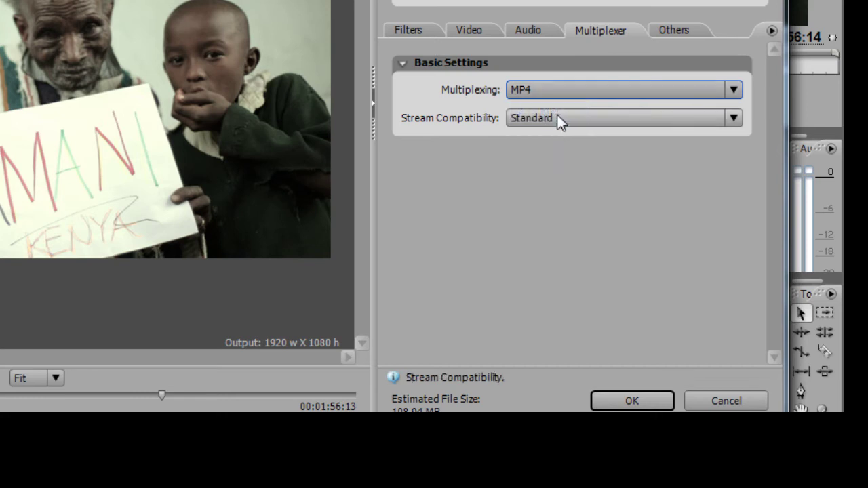
left_click(612, 121)
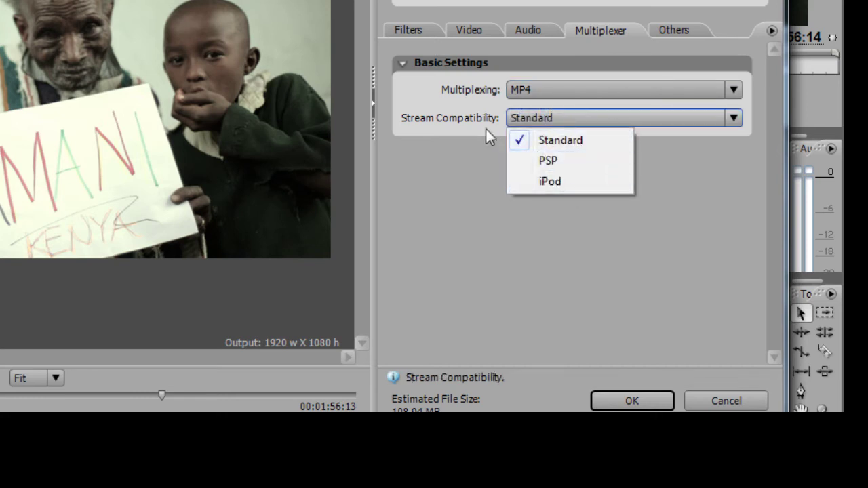
left_click(584, 139)
left_click(589, 90)
left_click(564, 110)
Step: Check the Others tab, then go back to the Video tab and scroll to the top
left_click(675, 30)
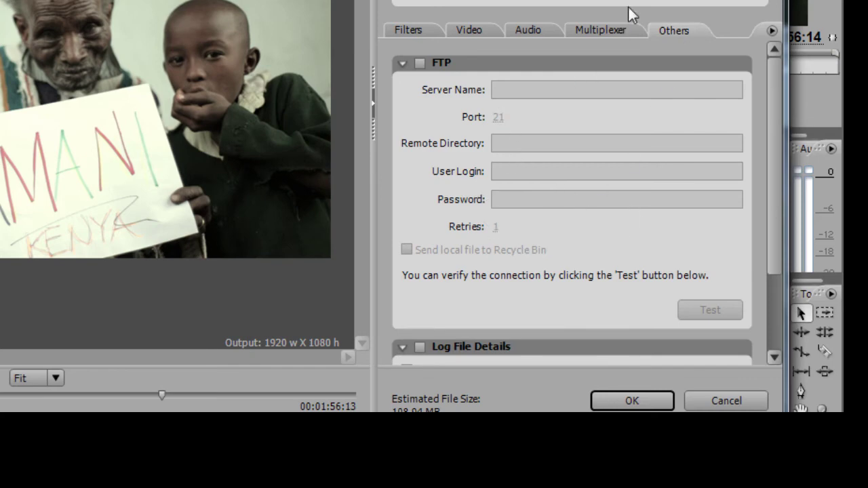
left_click(517, 30)
left_click(476, 31)
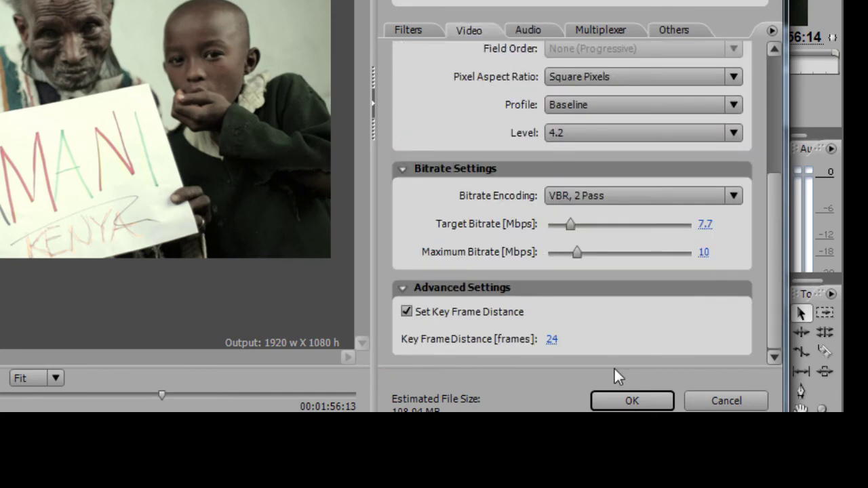
left_click_drag(776, 221, 793, 81)
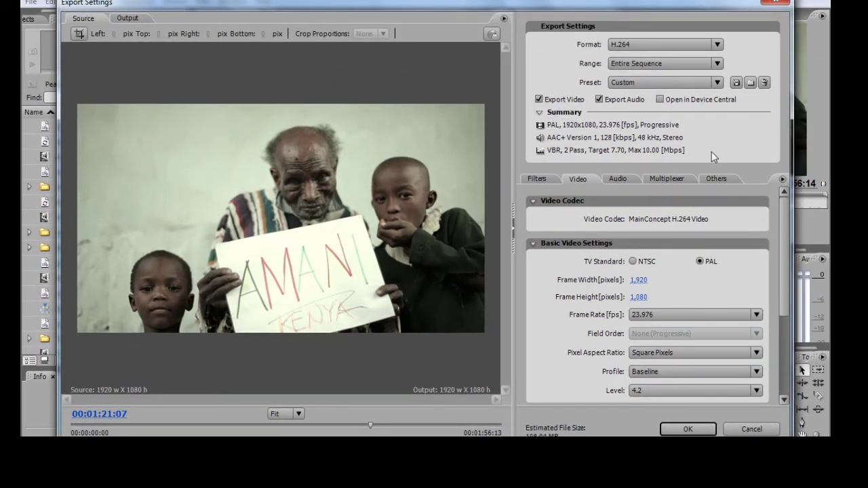
Step: Save a preset named 'DSLR SETTINGS FOR YOUTUBE' including filter settings and other tasks
left_click(737, 82)
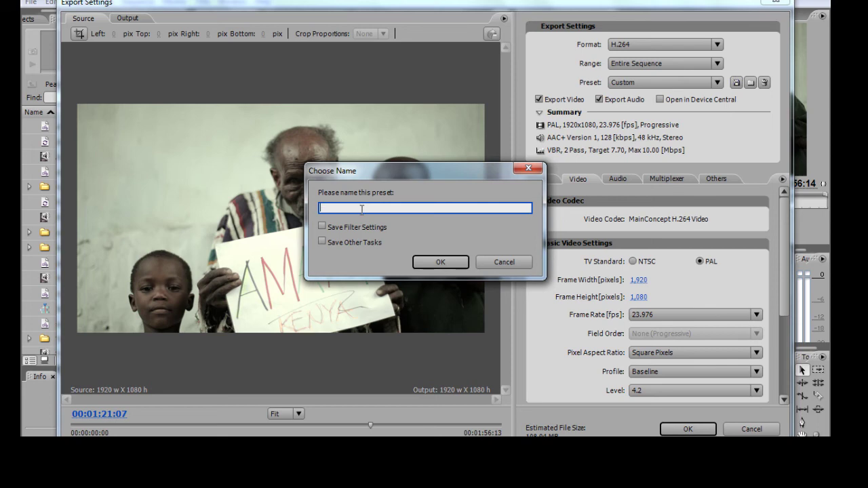
type("T")
key("BackSpace")
type("DSLR SETTINGS FOR YOUTUVBE")
key("BackSpace")
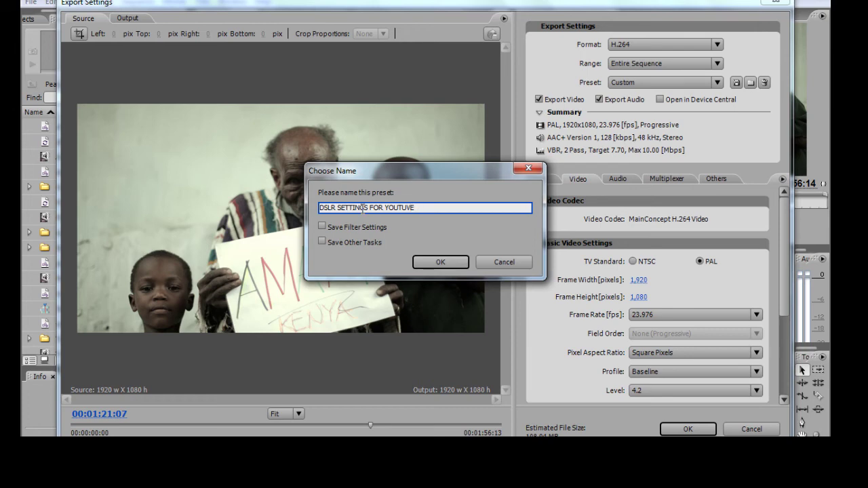
key("BackSpace")
type("B")
left_click(335, 228)
left_click(339, 243)
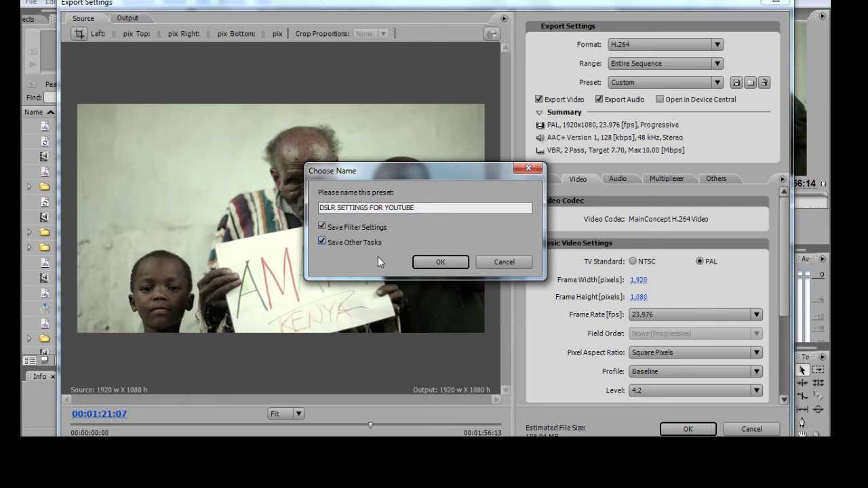
left_click(448, 263)
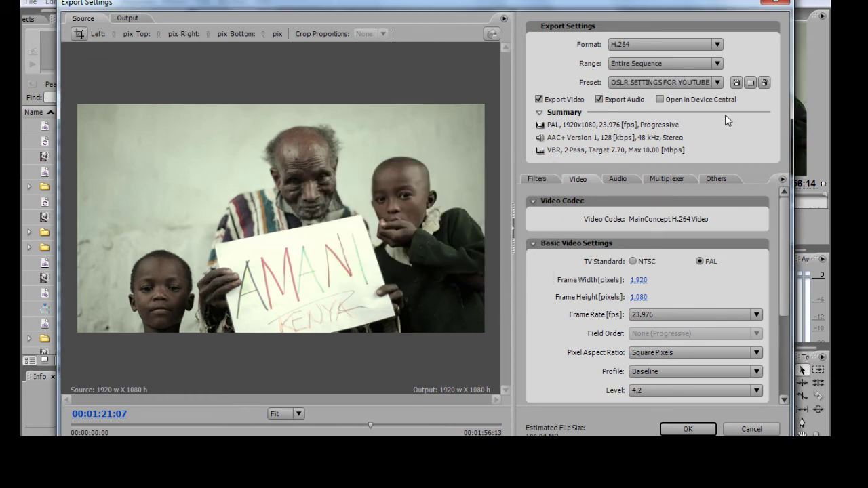
left_click_drag(398, 4, 391, 4)
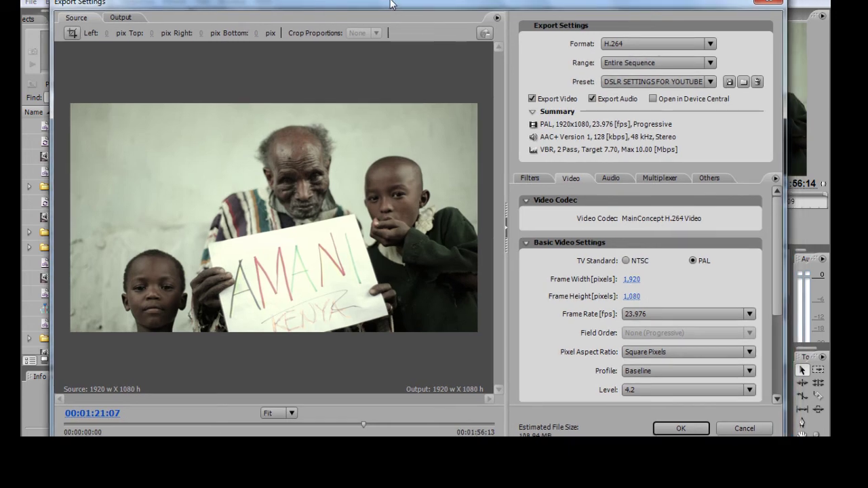
left_click(626, 46)
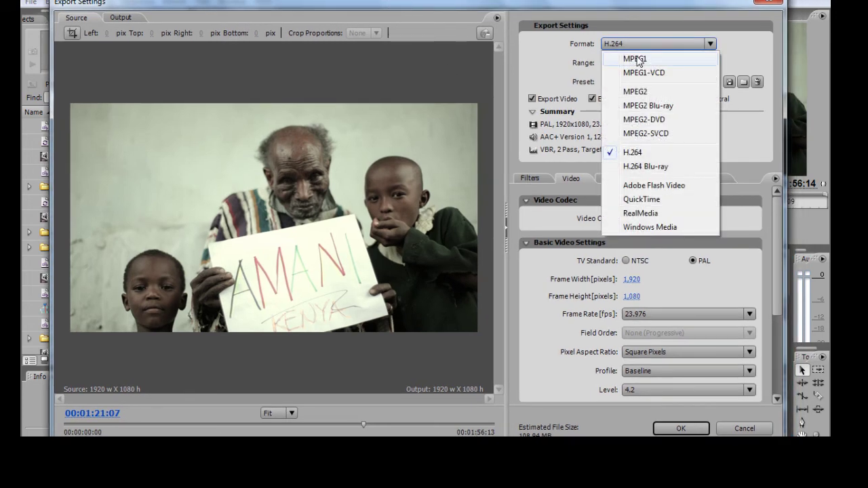
left_click(636, 60)
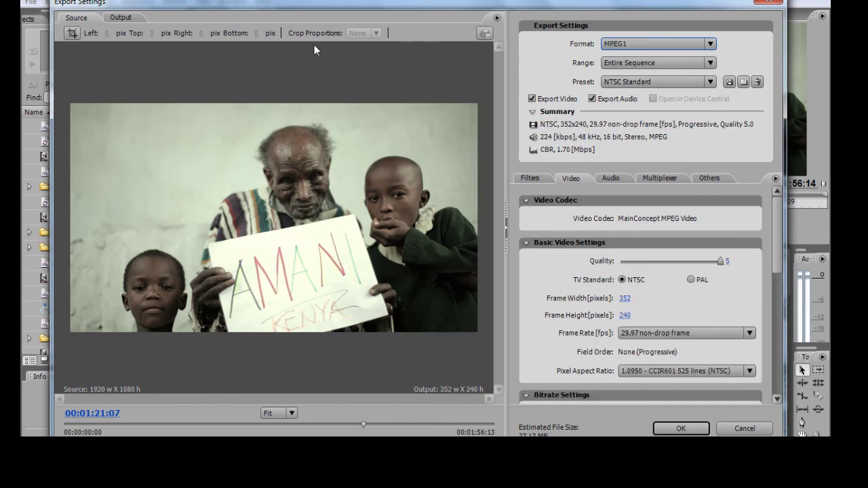
left_click(650, 46)
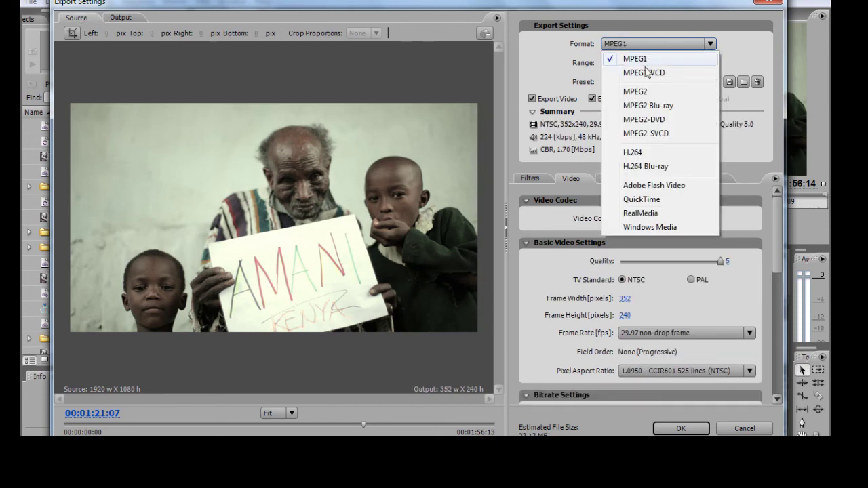
left_click(632, 152)
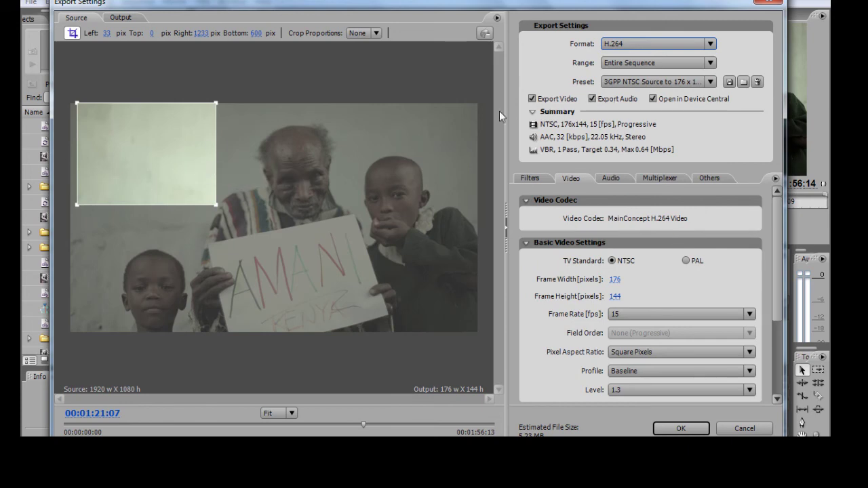
left_click(706, 84)
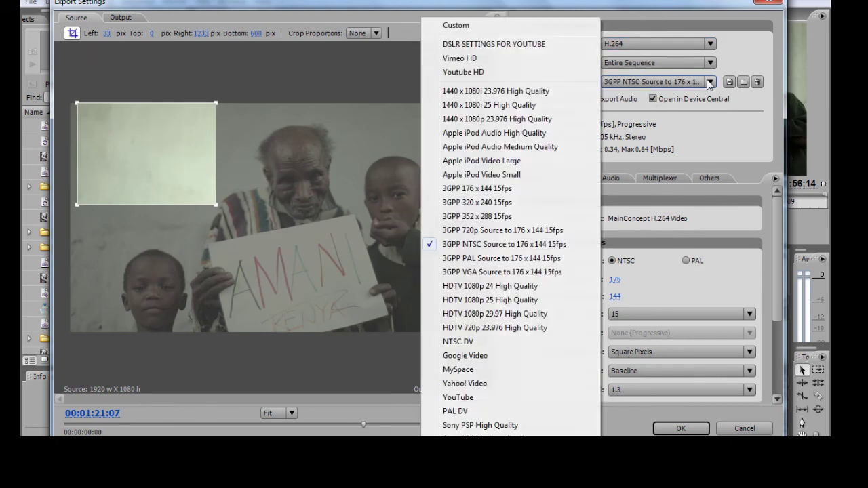
left_click(461, 46)
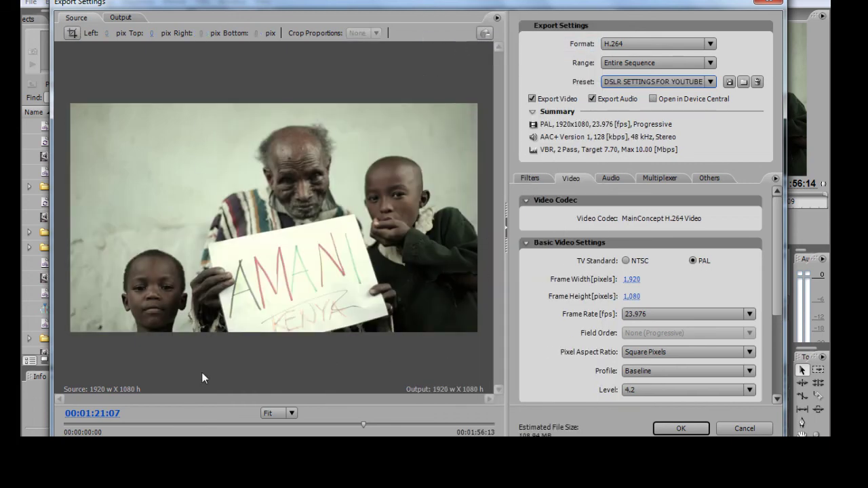
scroll(781, 235, "down", 1)
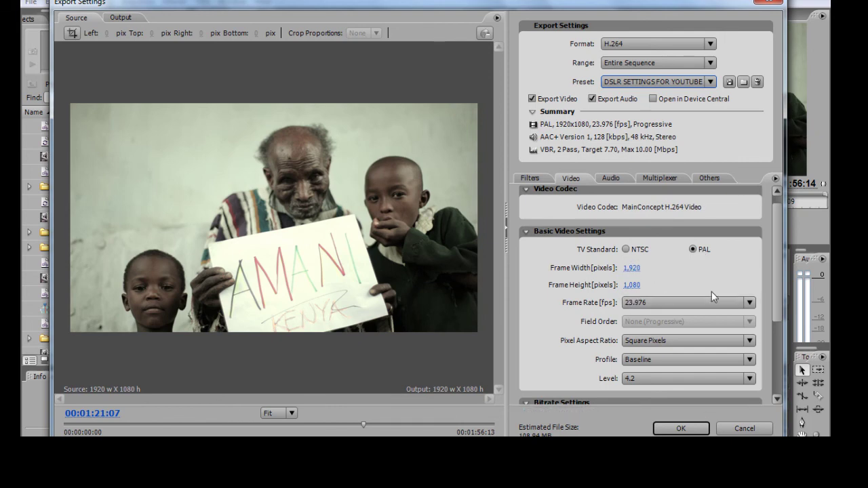
left_click_drag(787, 231, 772, 331)
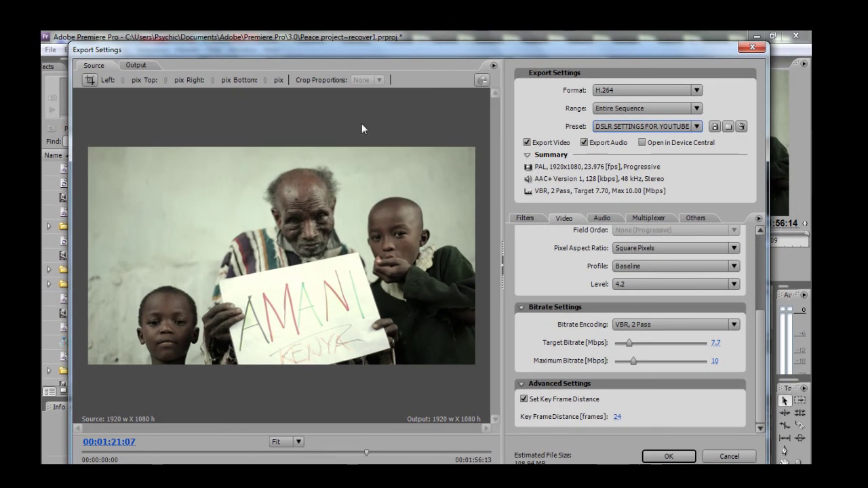
Step: Accept the export settings and save the output as 'Documentary' on the Desktop
left_click(670, 456)
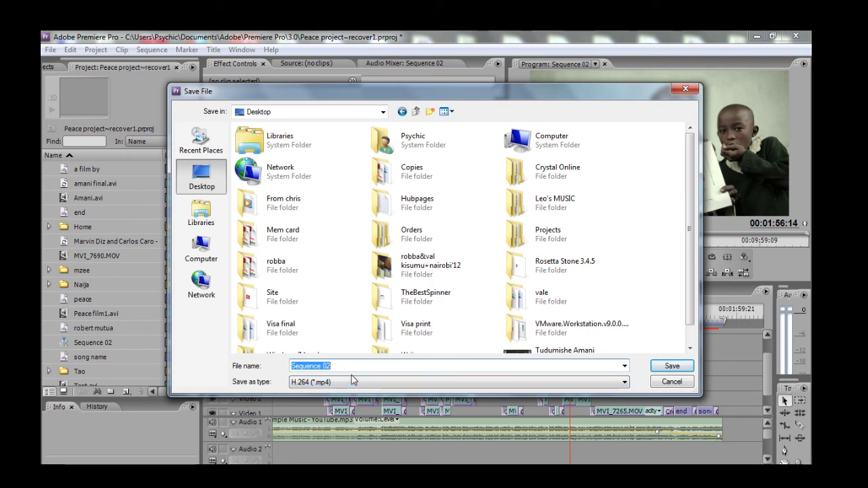
type("Documentary")
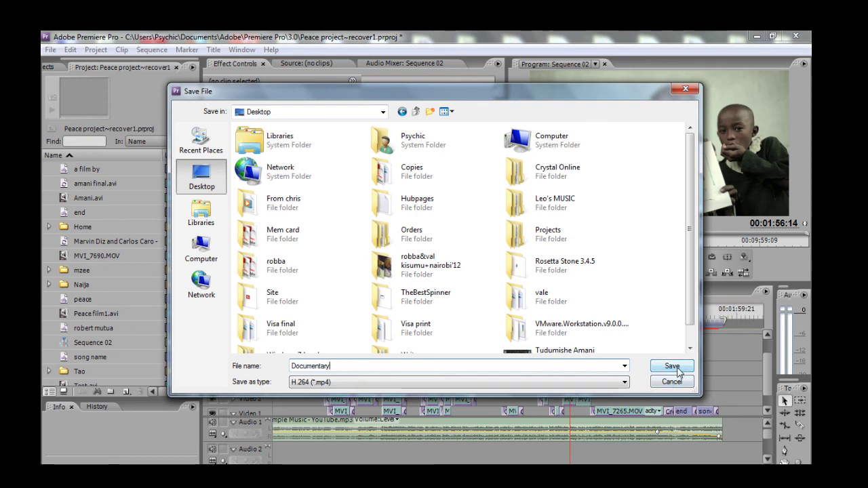
left_click(673, 367)
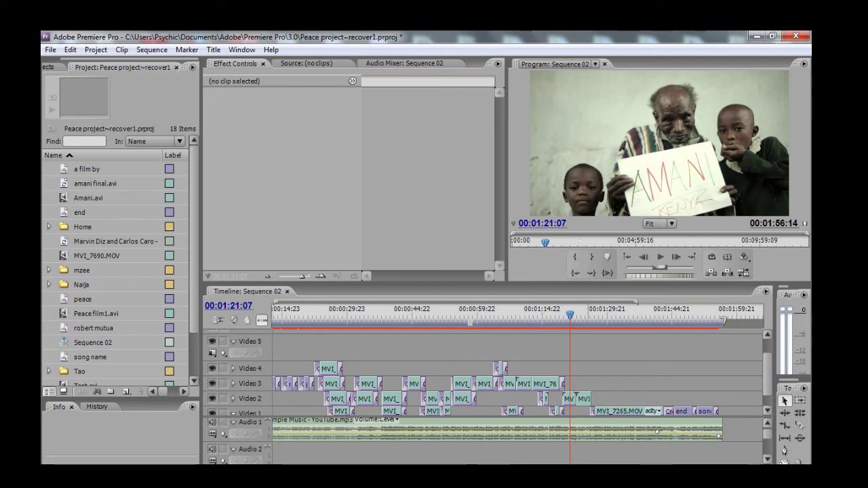
Step: Start rendering the 2798-frame export and move the progress window slightly right
key("Return")
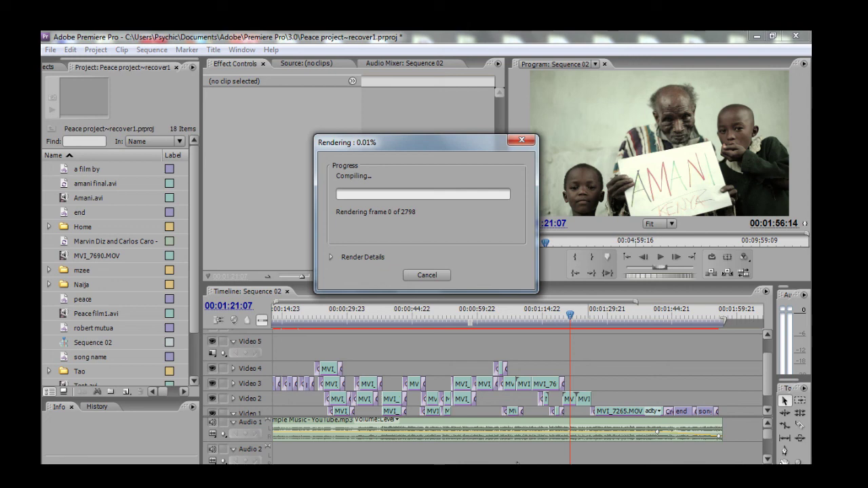
left_click_drag(397, 141, 448, 144)
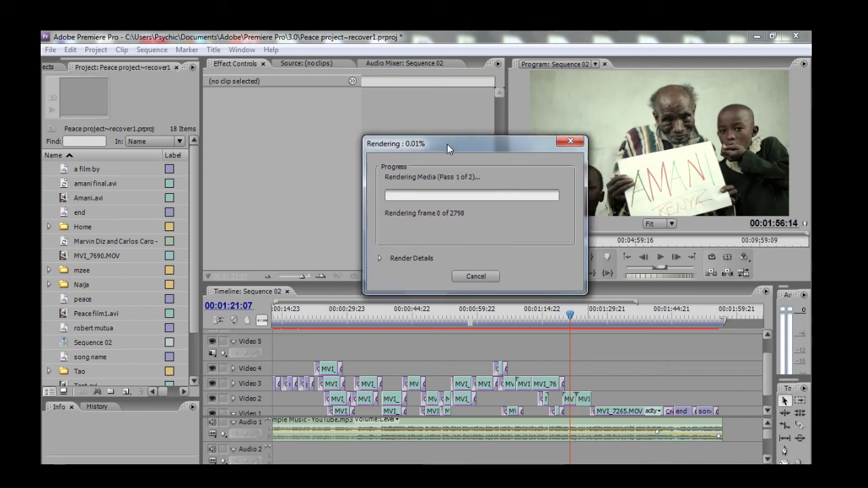